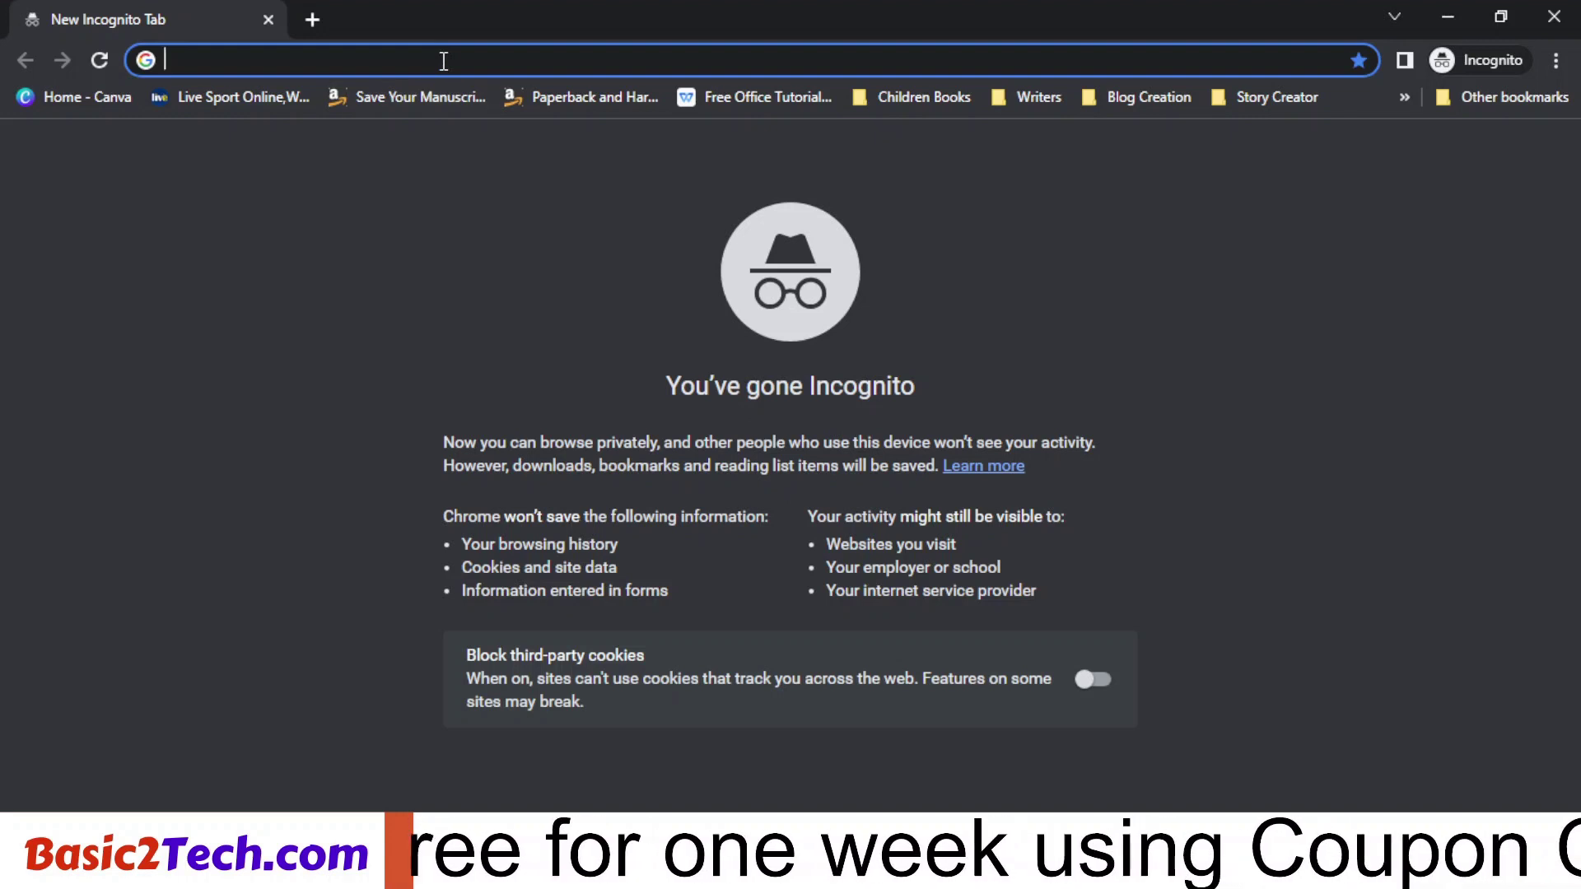
Open sharly.ai and review the Personal, Professional and Business plans on its pricing page
{"action": "type", "text": "sharly.ai"}
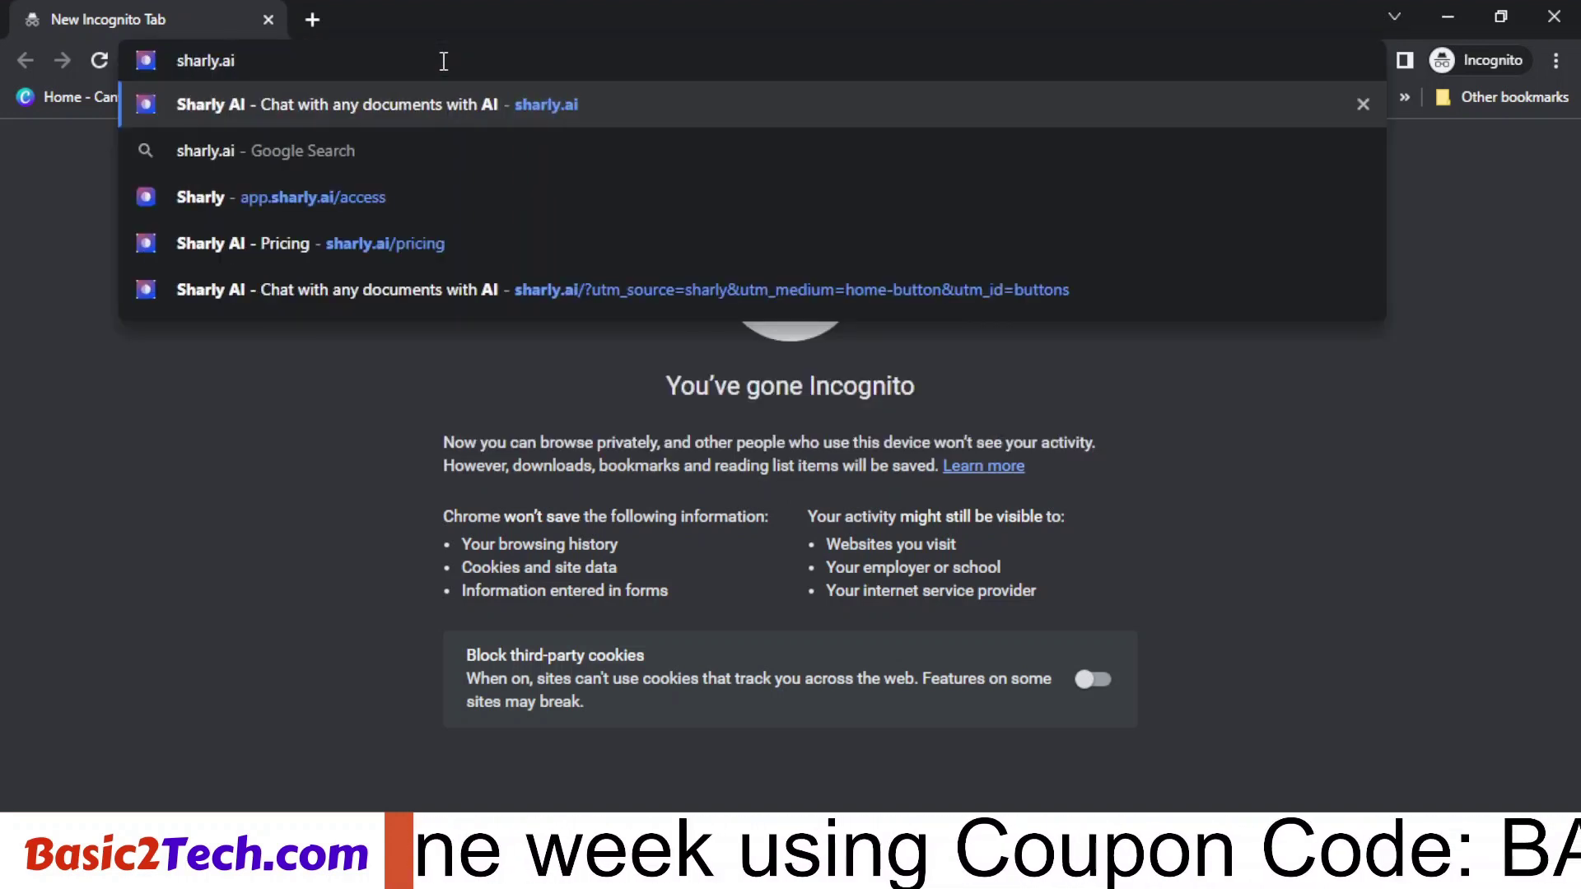
{"action": "key", "text": "Return"}
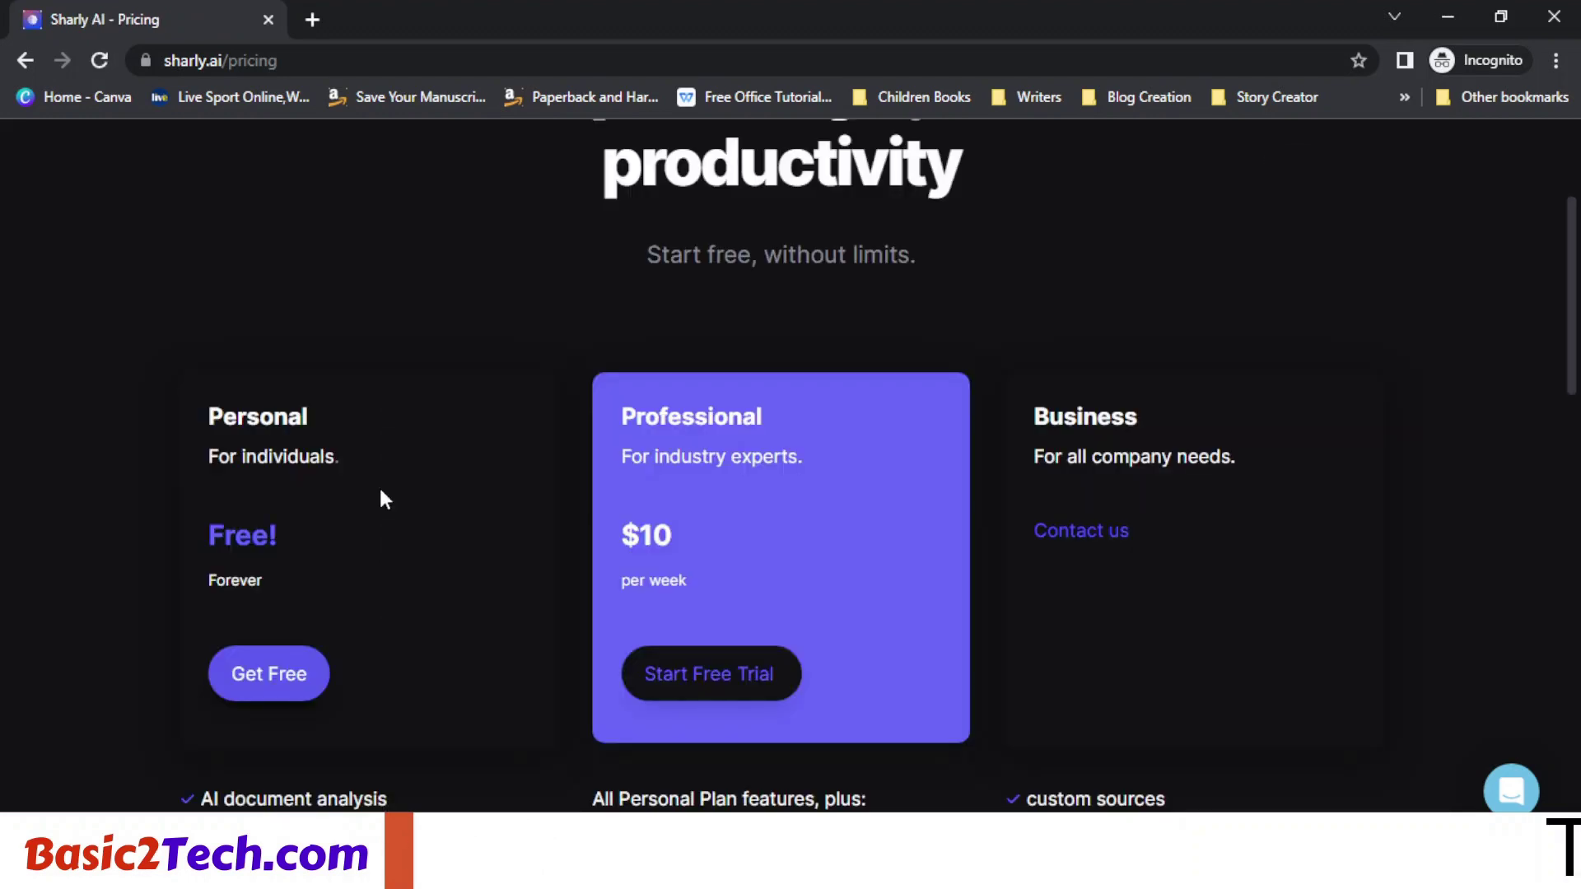
{"action": "scroll", "coordinate": [381, 494], "scroll_direction": "down", "scroll_amount": 1}
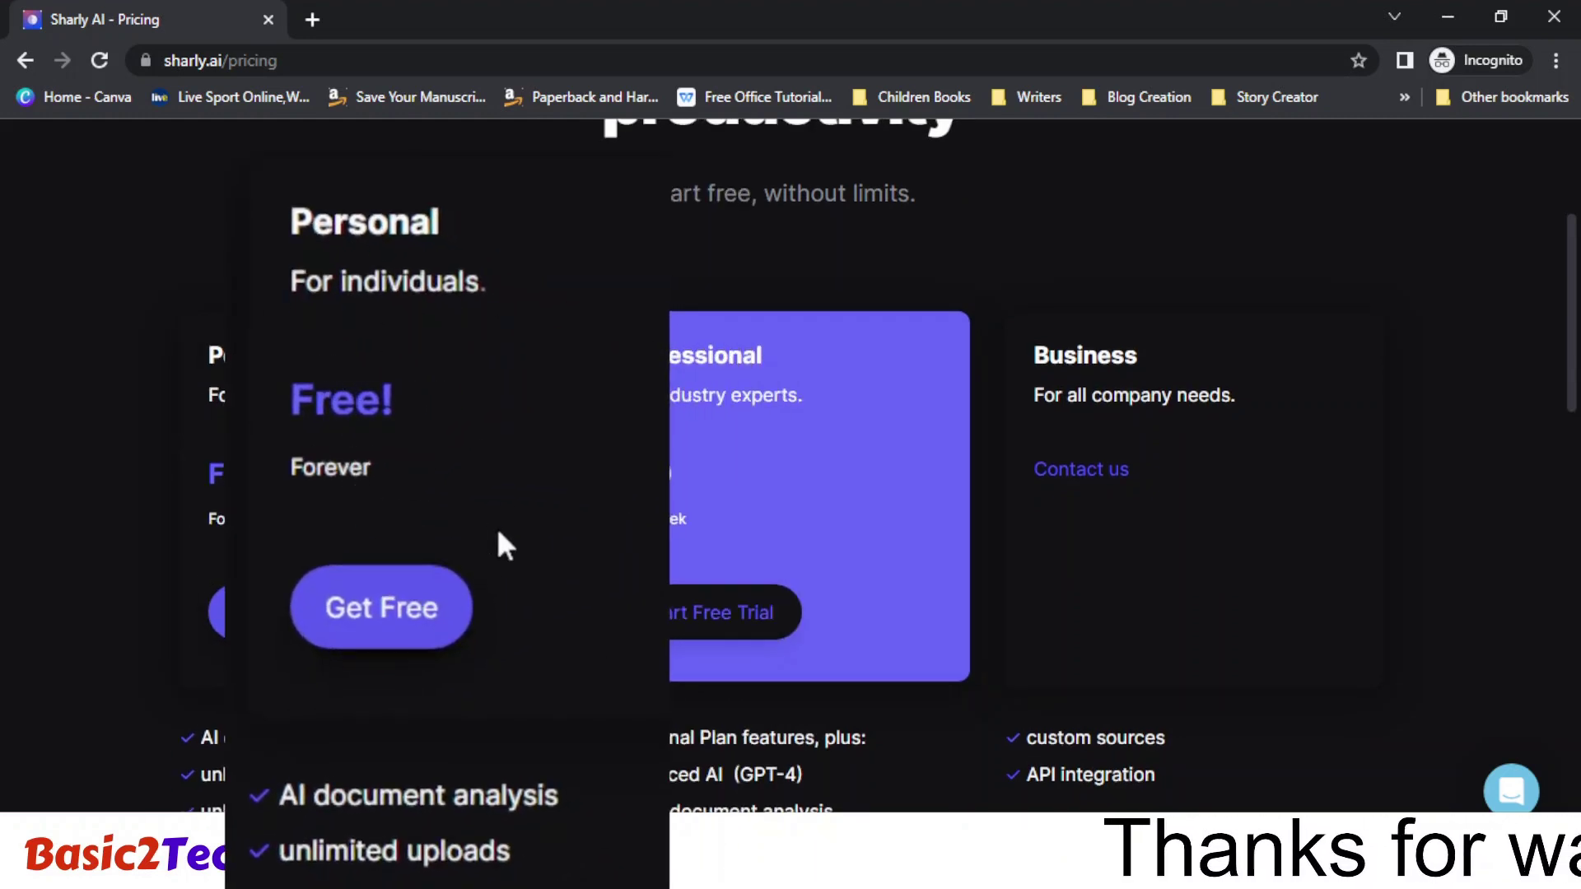
{"action": "scroll", "coordinate": [496, 527], "scroll_direction": "down", "scroll_amount": 2}
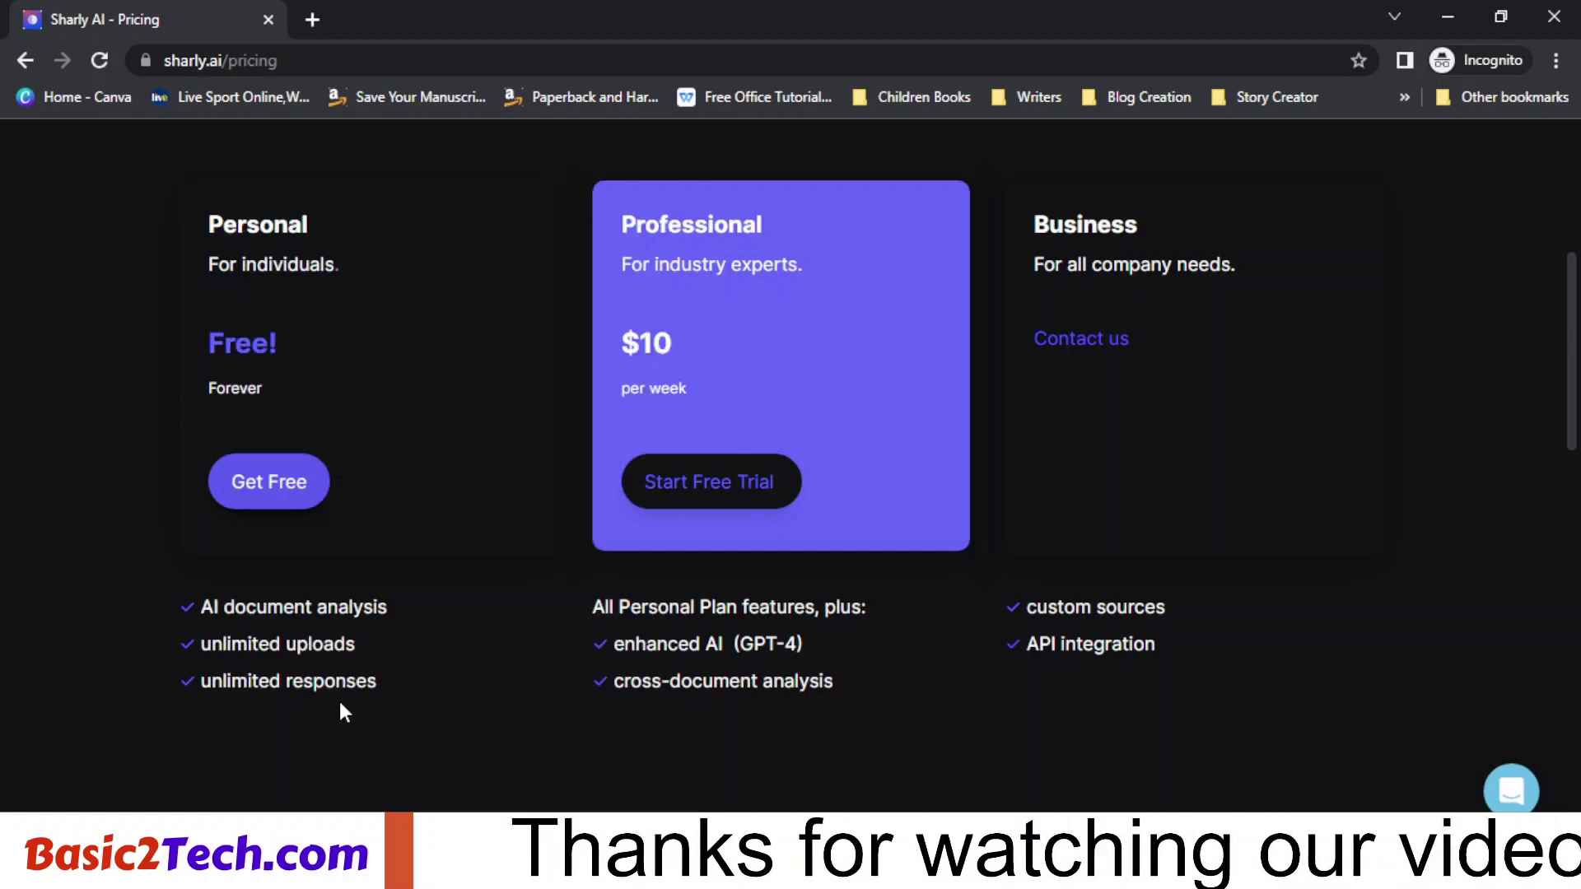
{"action": "scroll", "coordinate": [341, 708], "scroll_direction": "up", "scroll_amount": 1}
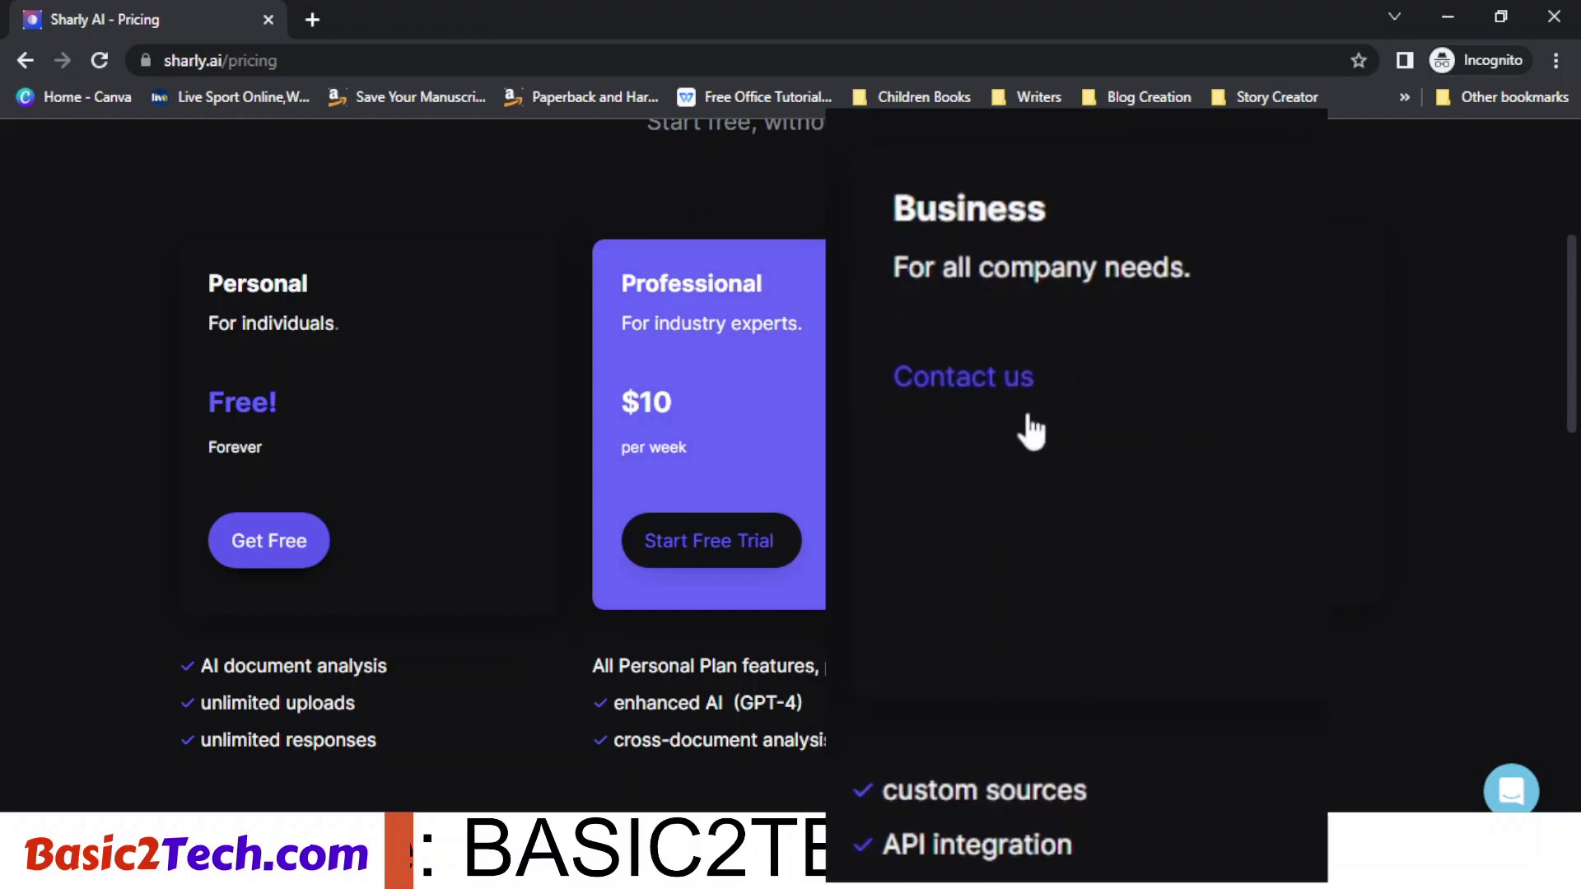
{"action": "scroll", "coordinate": [1147, 367], "scroll_direction": "up", "scroll_amount": 5}
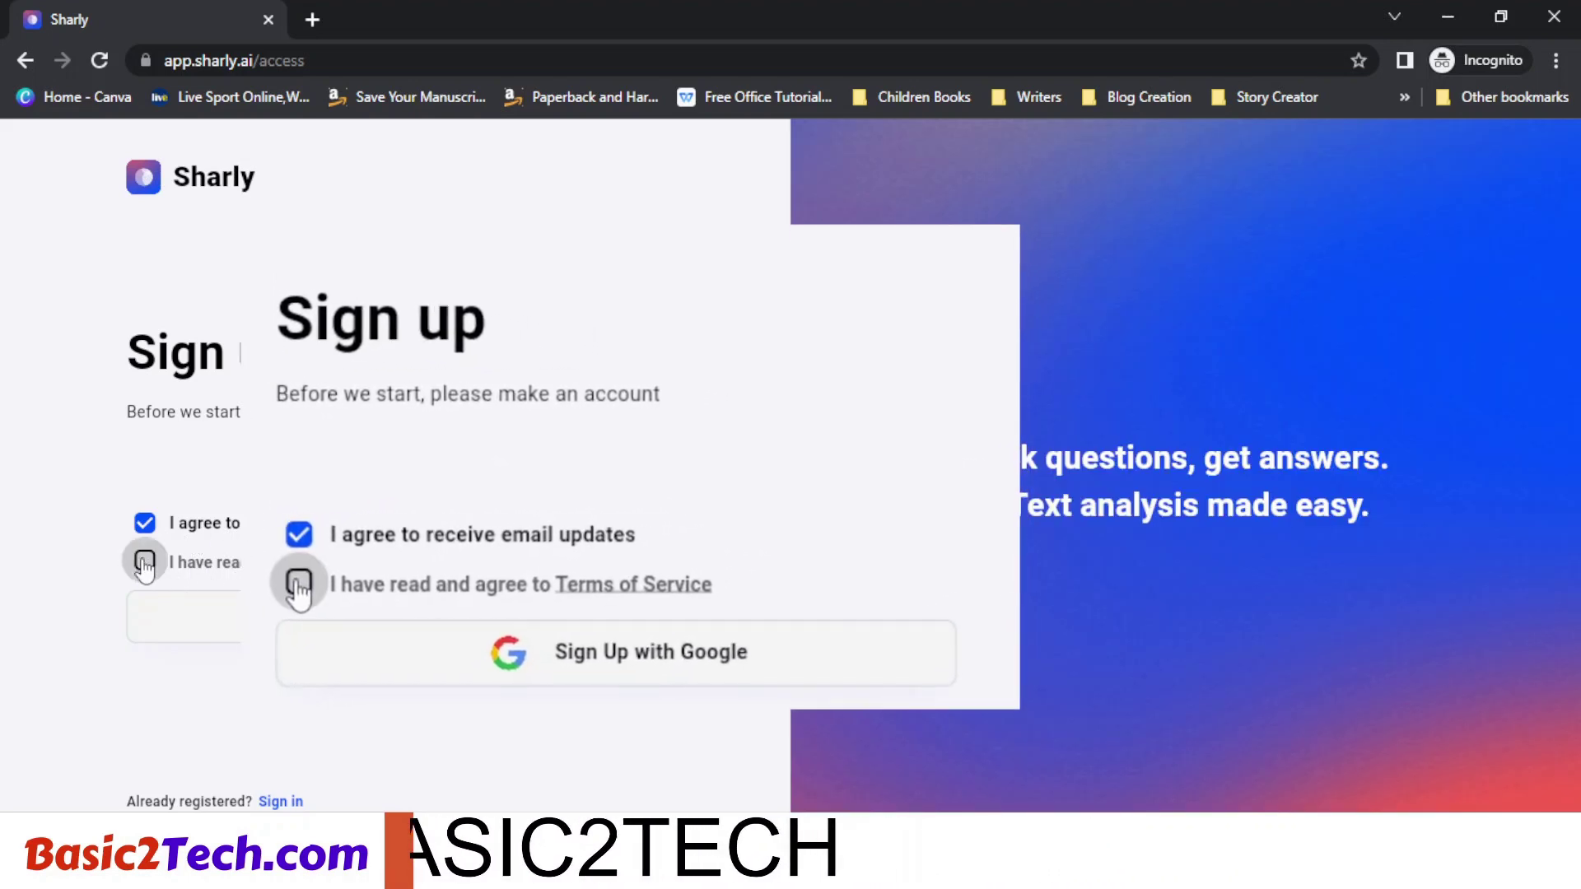
Agree to the Terms of Service and start signing up with Google using the account's e-mail address
{"action": "left_click", "coordinate": [144, 563]}
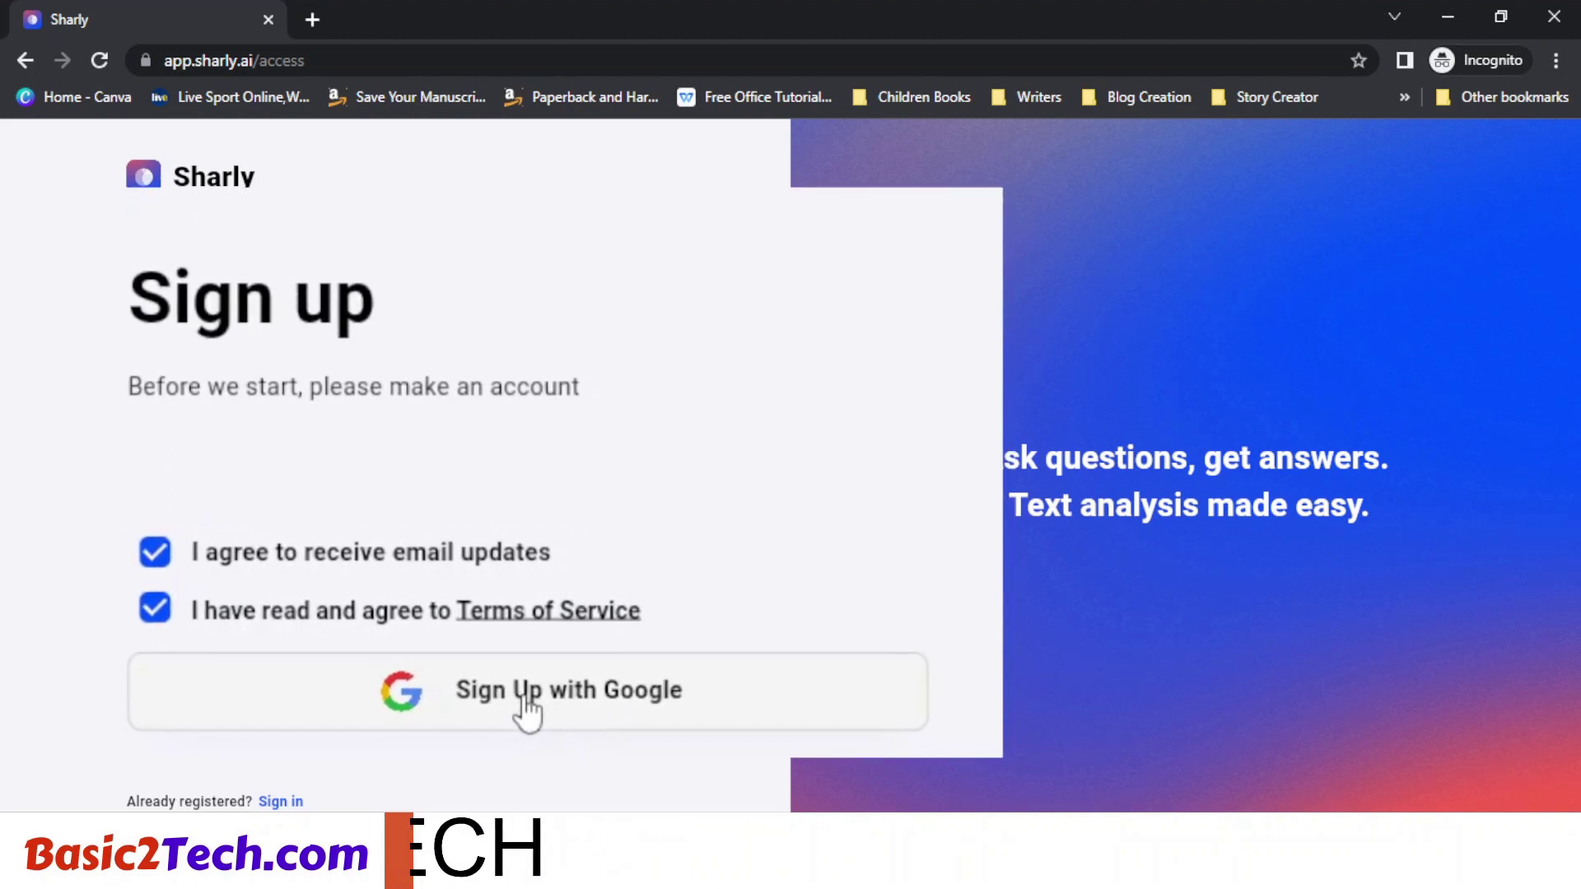
{"action": "left_click", "coordinate": [408, 626]}
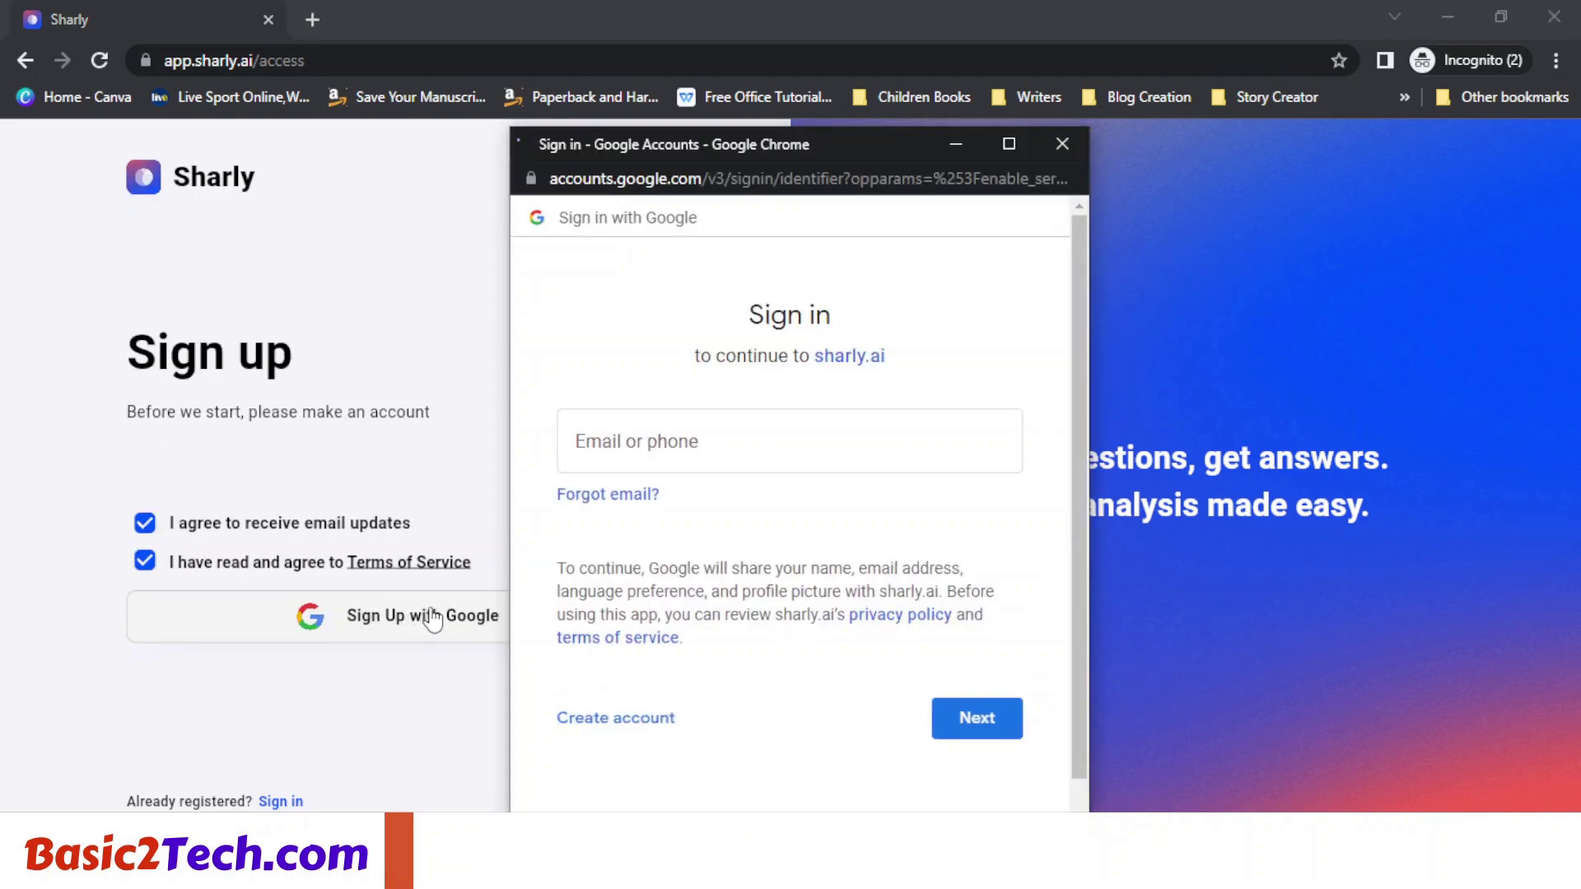
{"action": "left_click", "coordinate": [703, 443]}
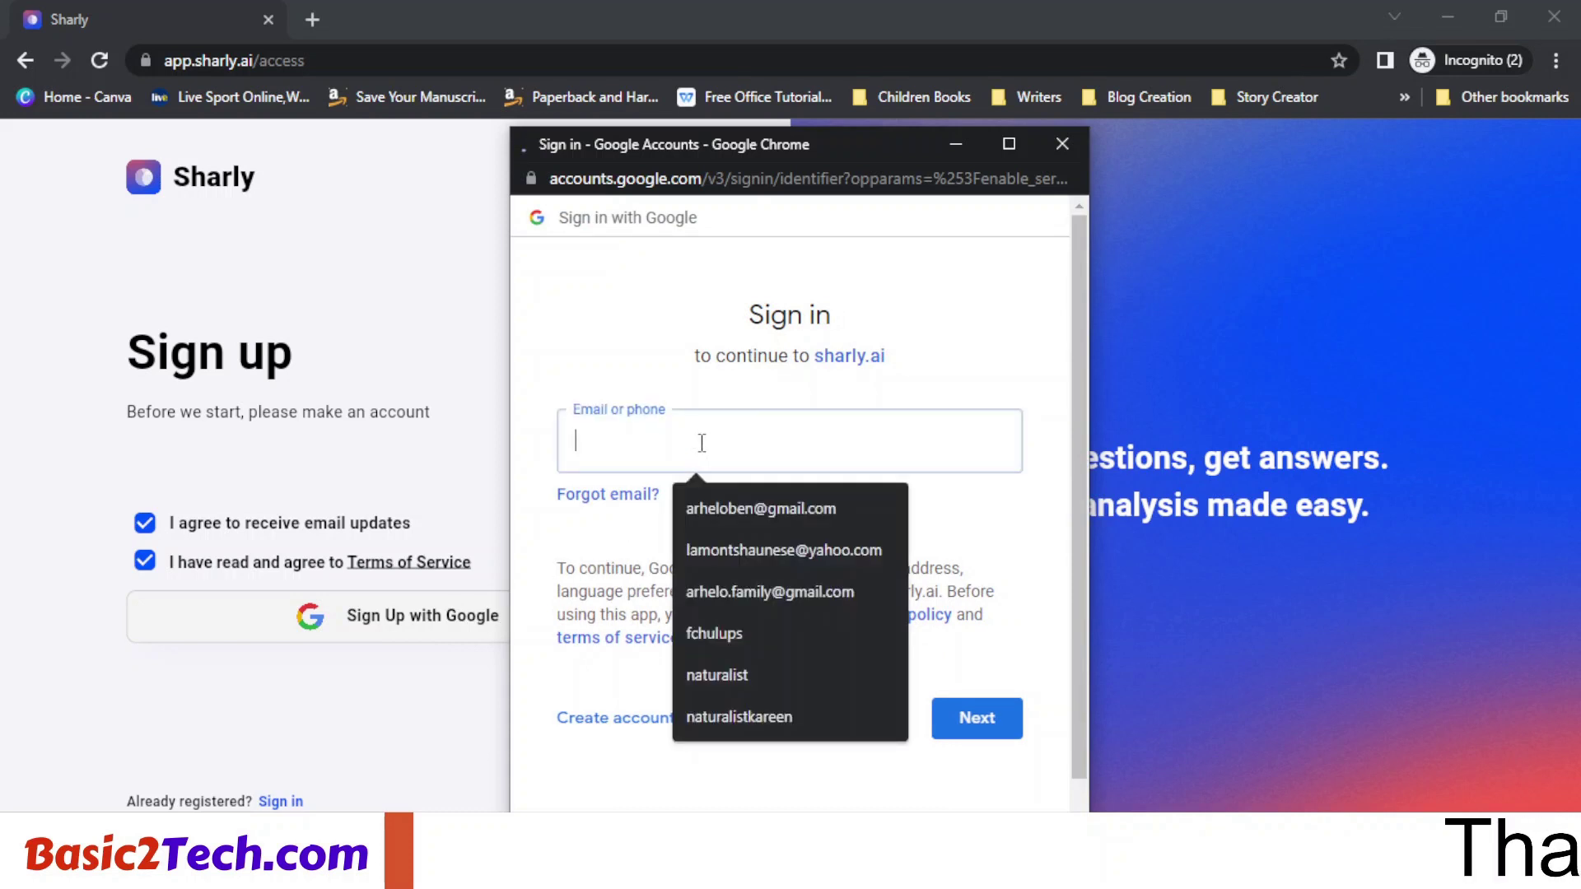
{"action": "left_click", "coordinate": [752, 517]}
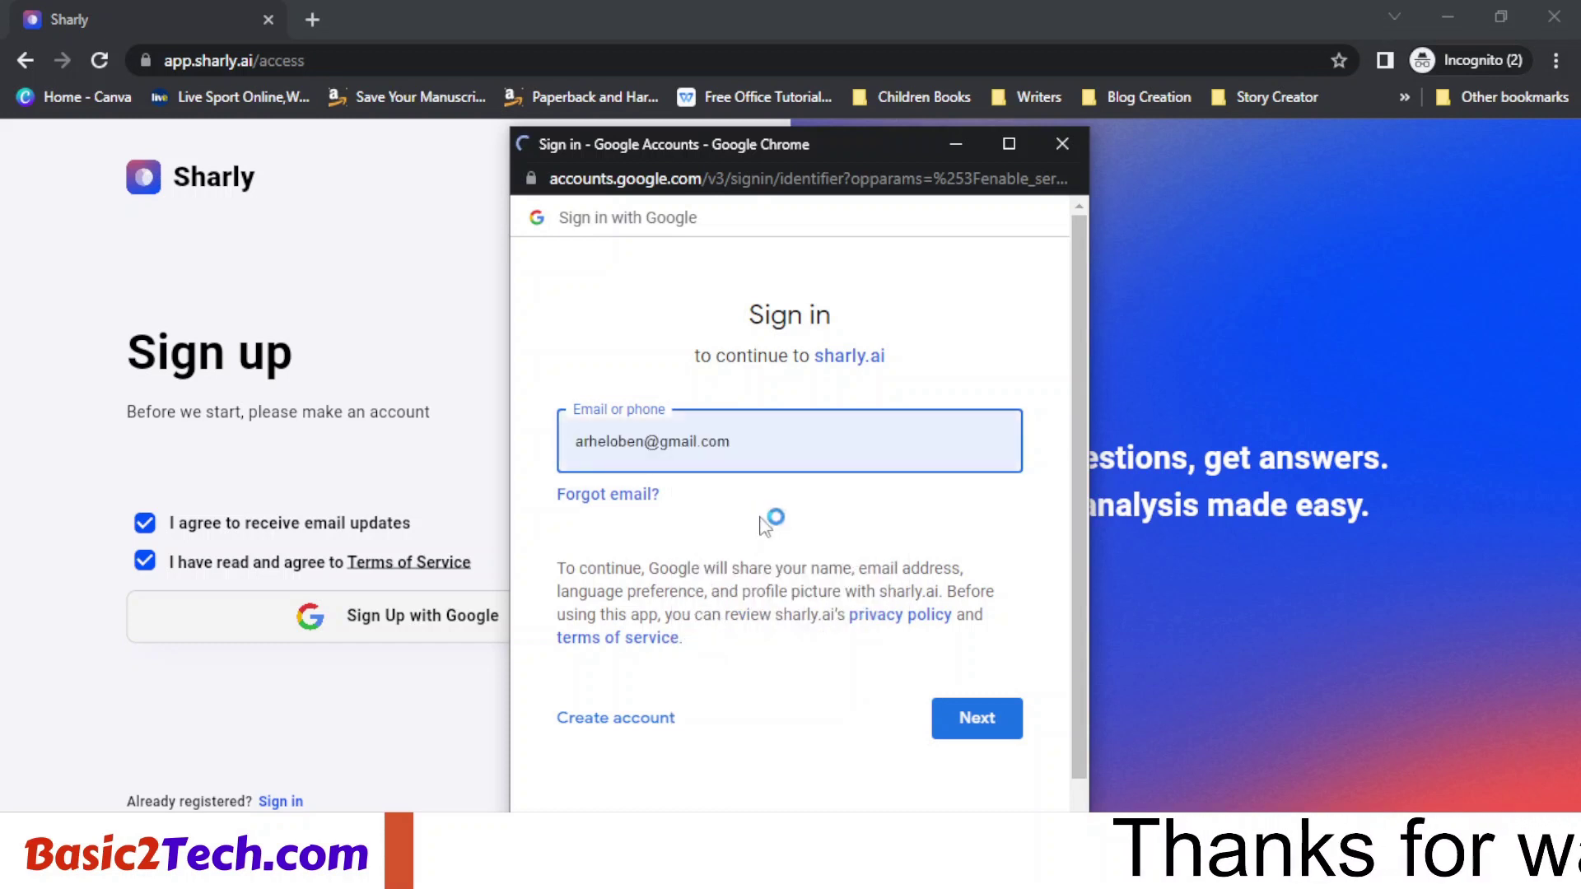
{"action": "left_click", "coordinate": [977, 720]}
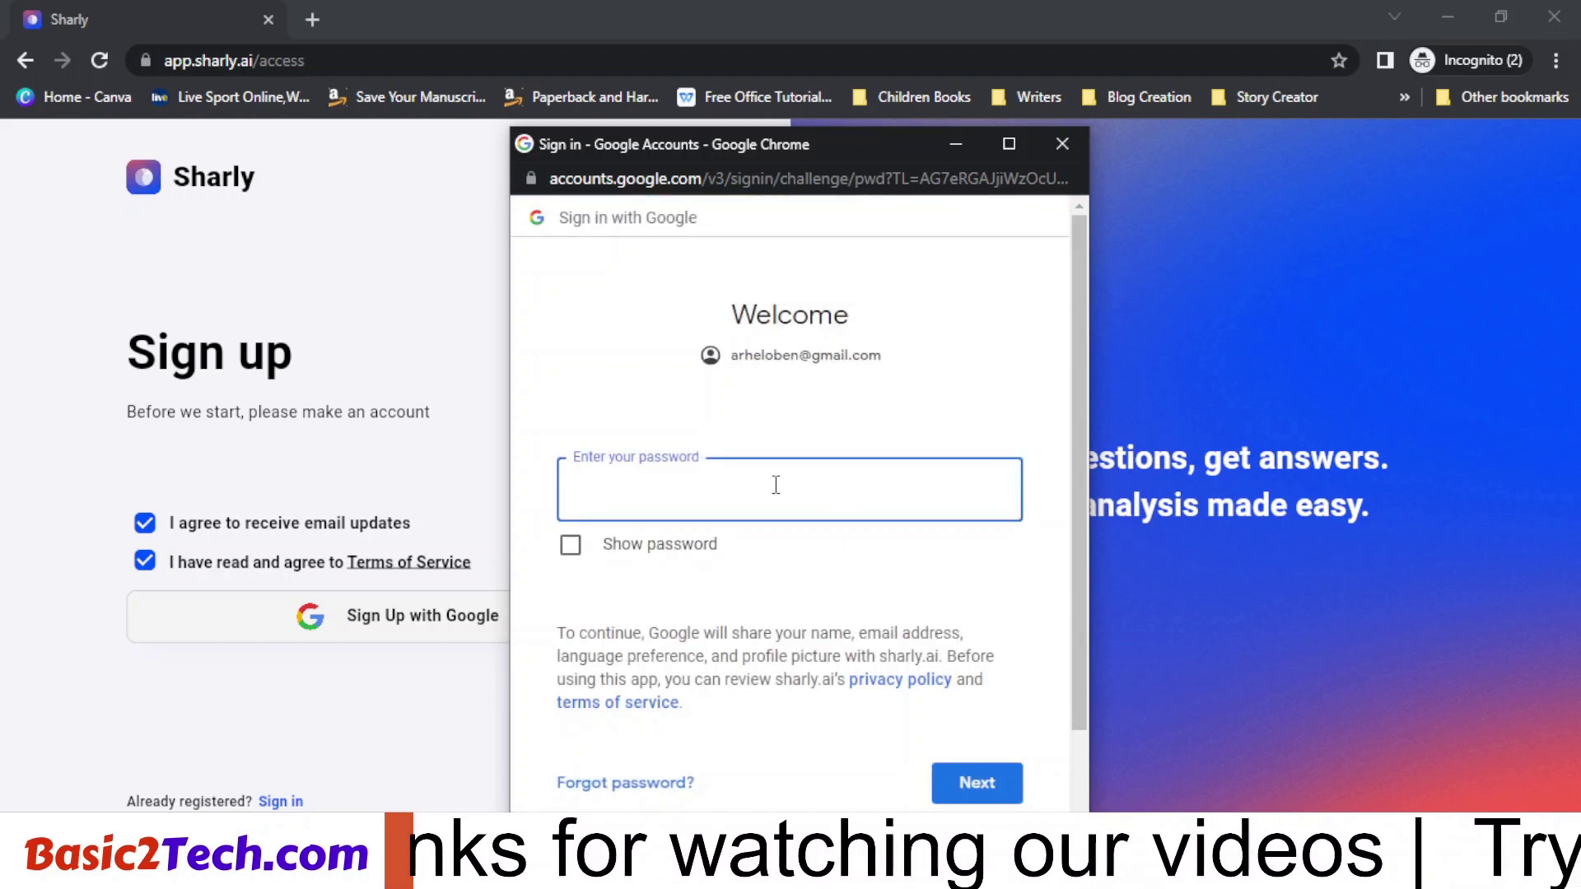
Enter the Google account password and complete the sign-in
{"action": "type", "text": "********"}
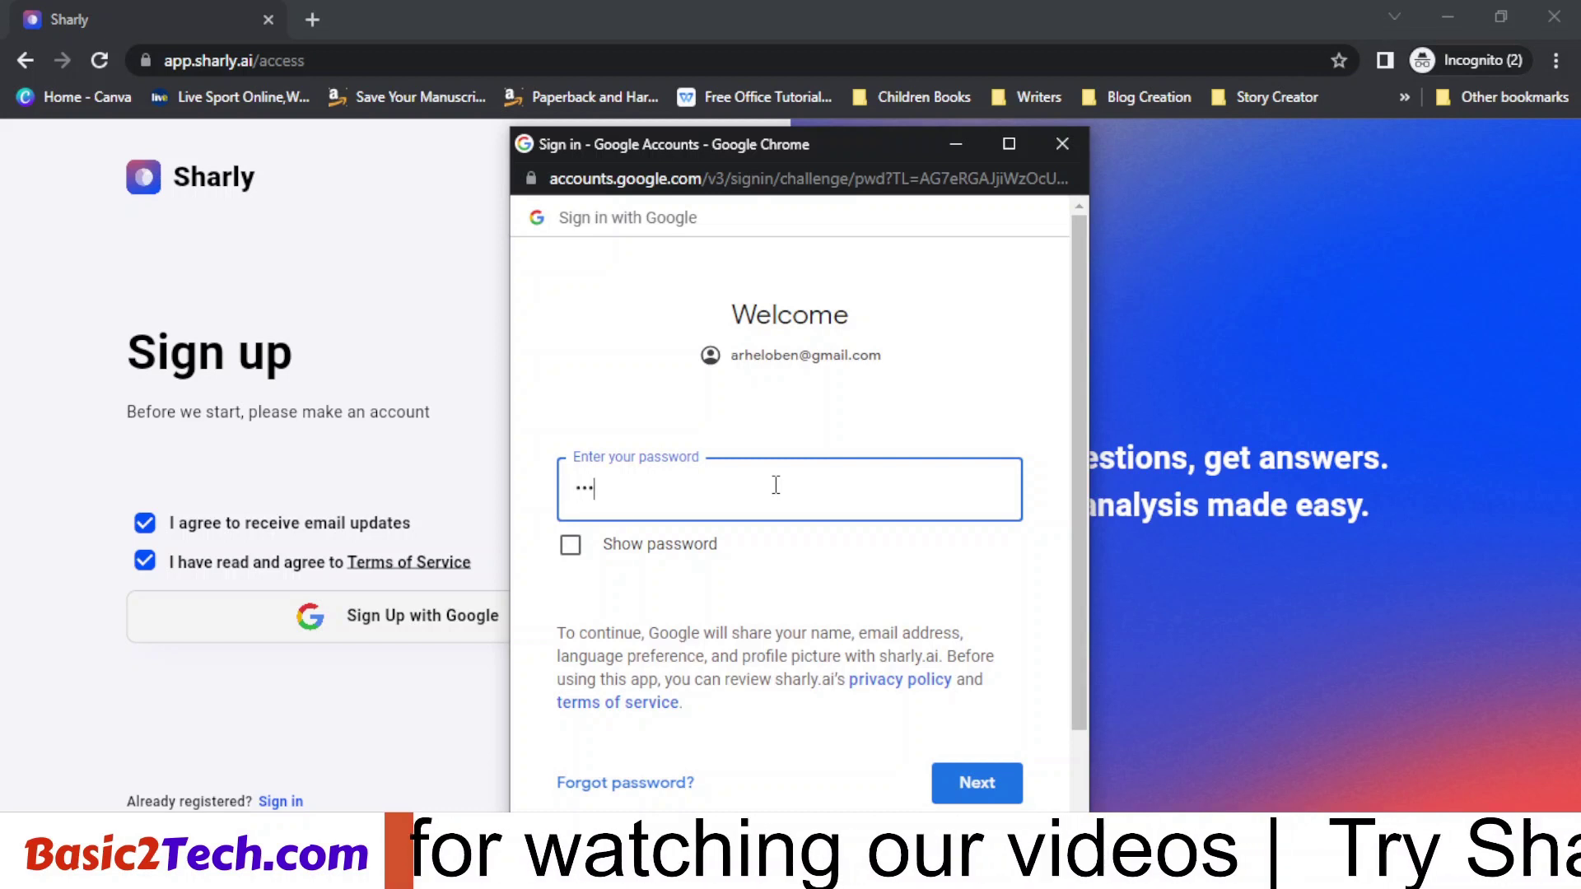
{"action": "type", "text": "******"}
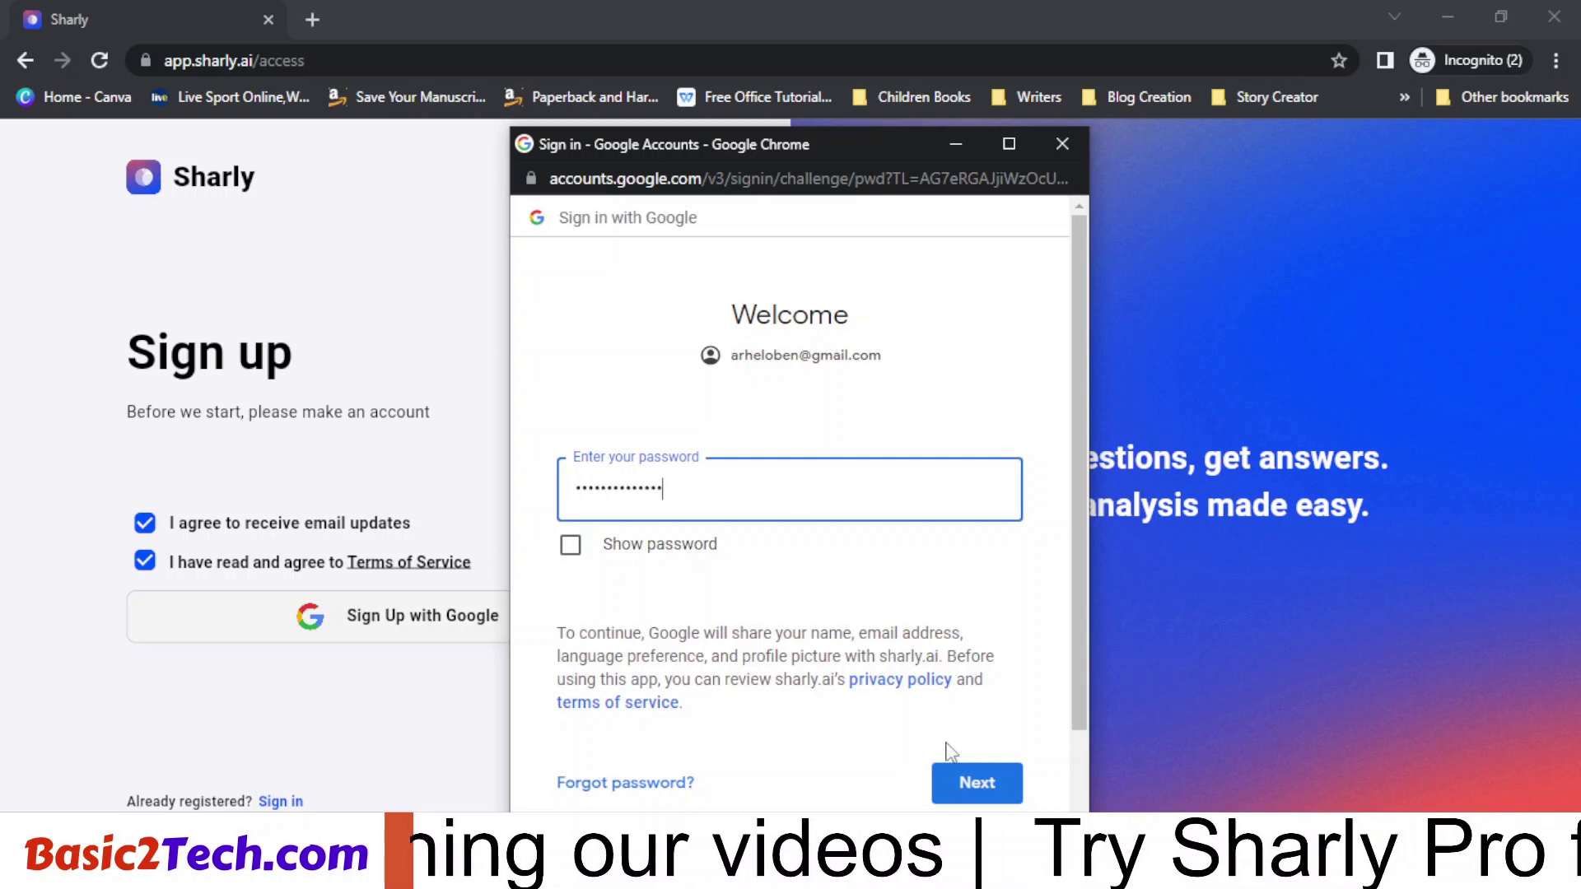
{"action": "left_click", "coordinate": [955, 783]}
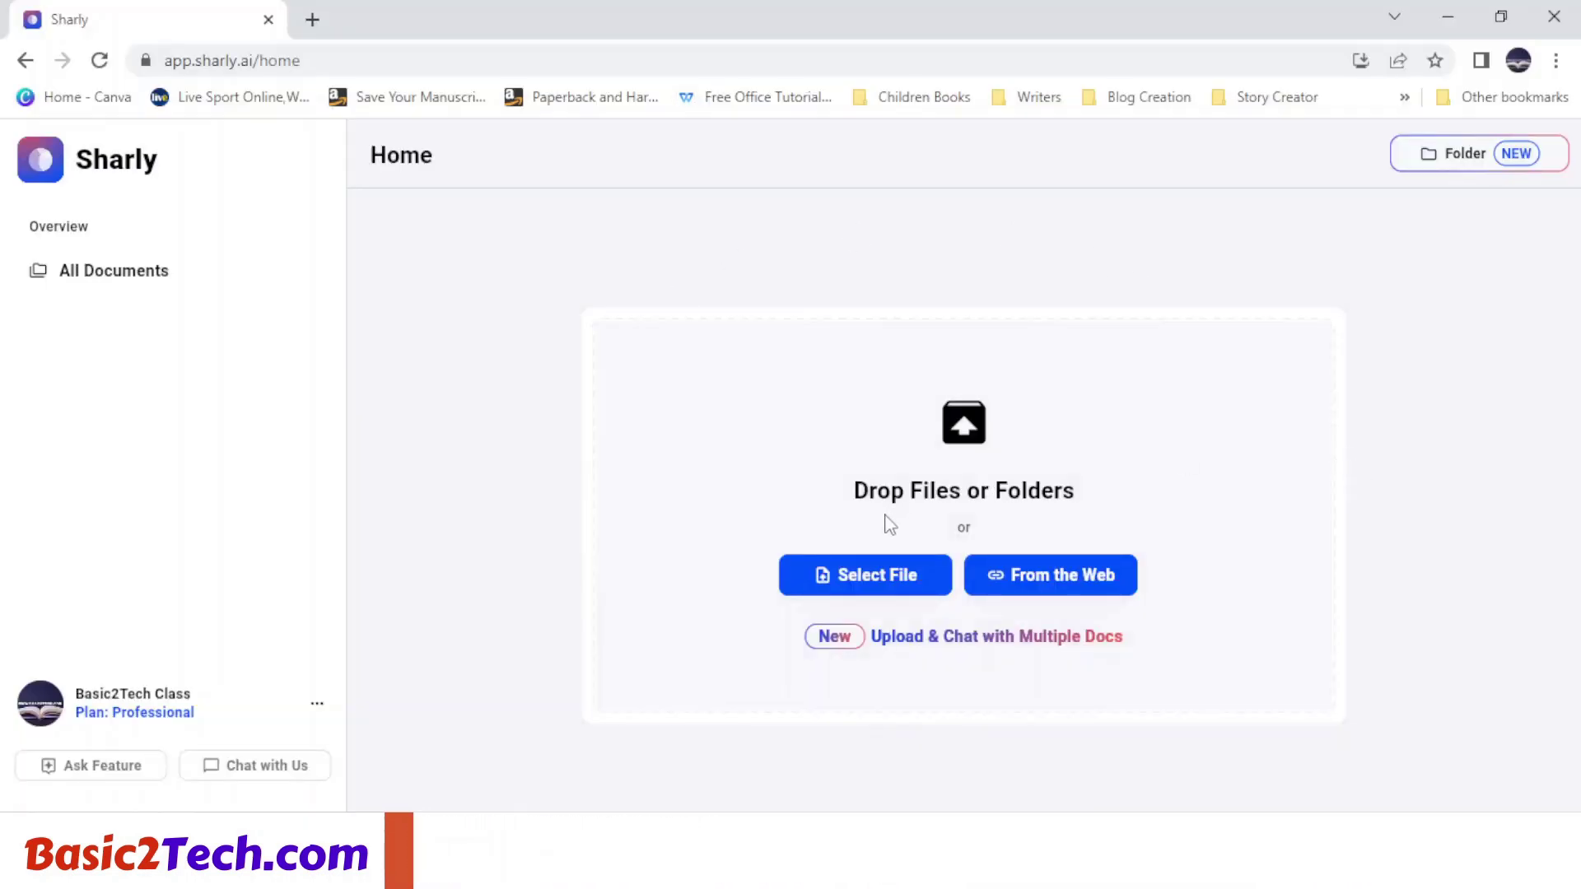
Upload the PDF version of LESSON on REFRIGERANTS and start a conversation about it, reading its overview
{"action": "left_click", "coordinate": [860, 576]}
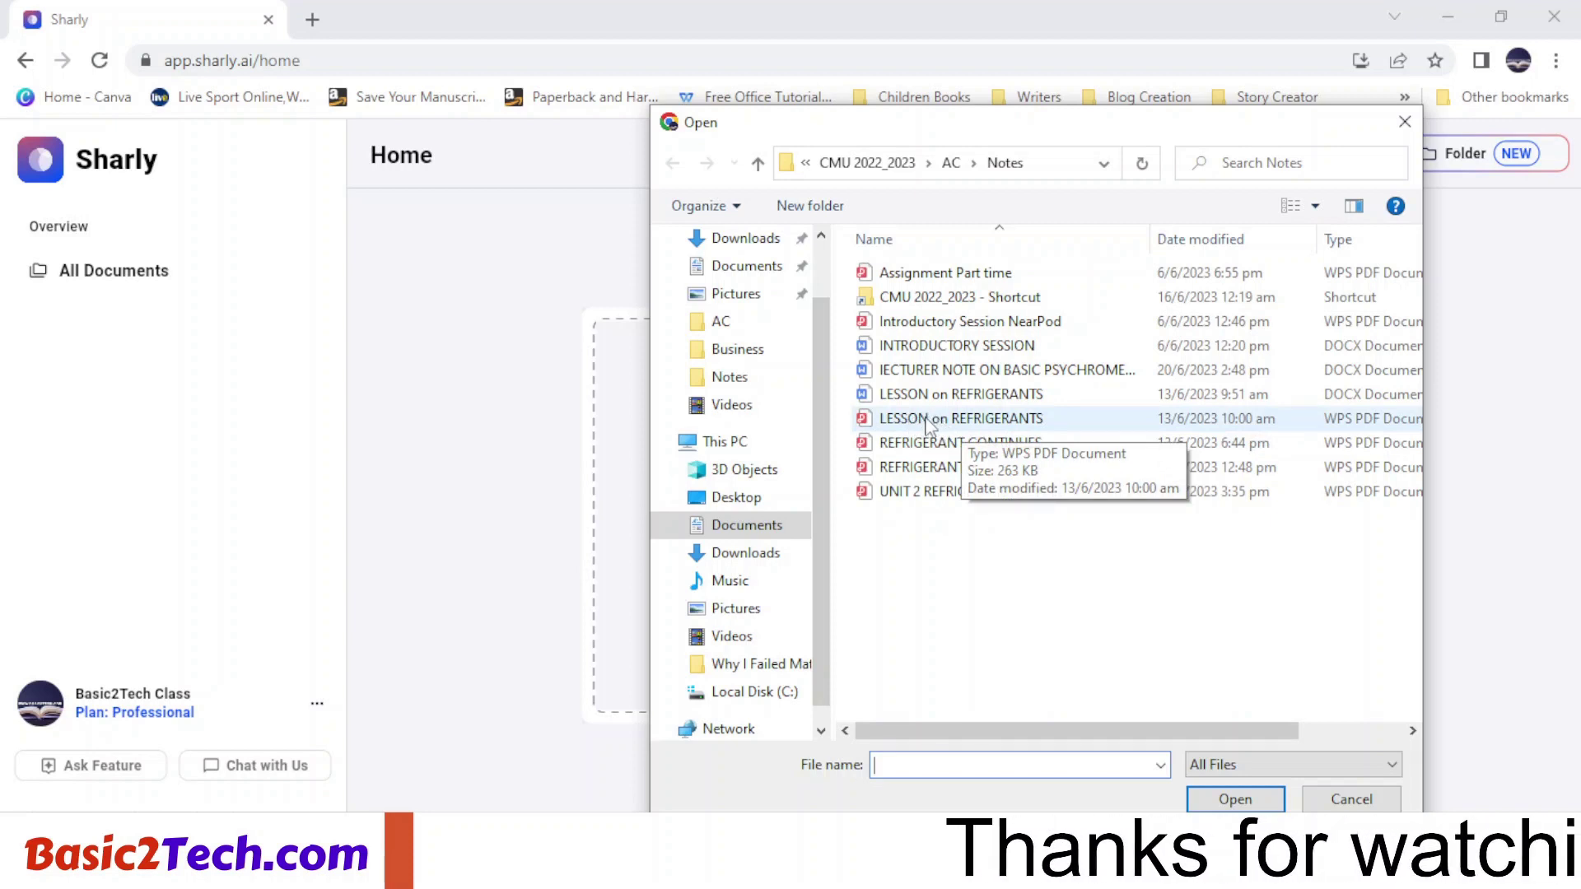
{"action": "double_click", "coordinate": [929, 420]}
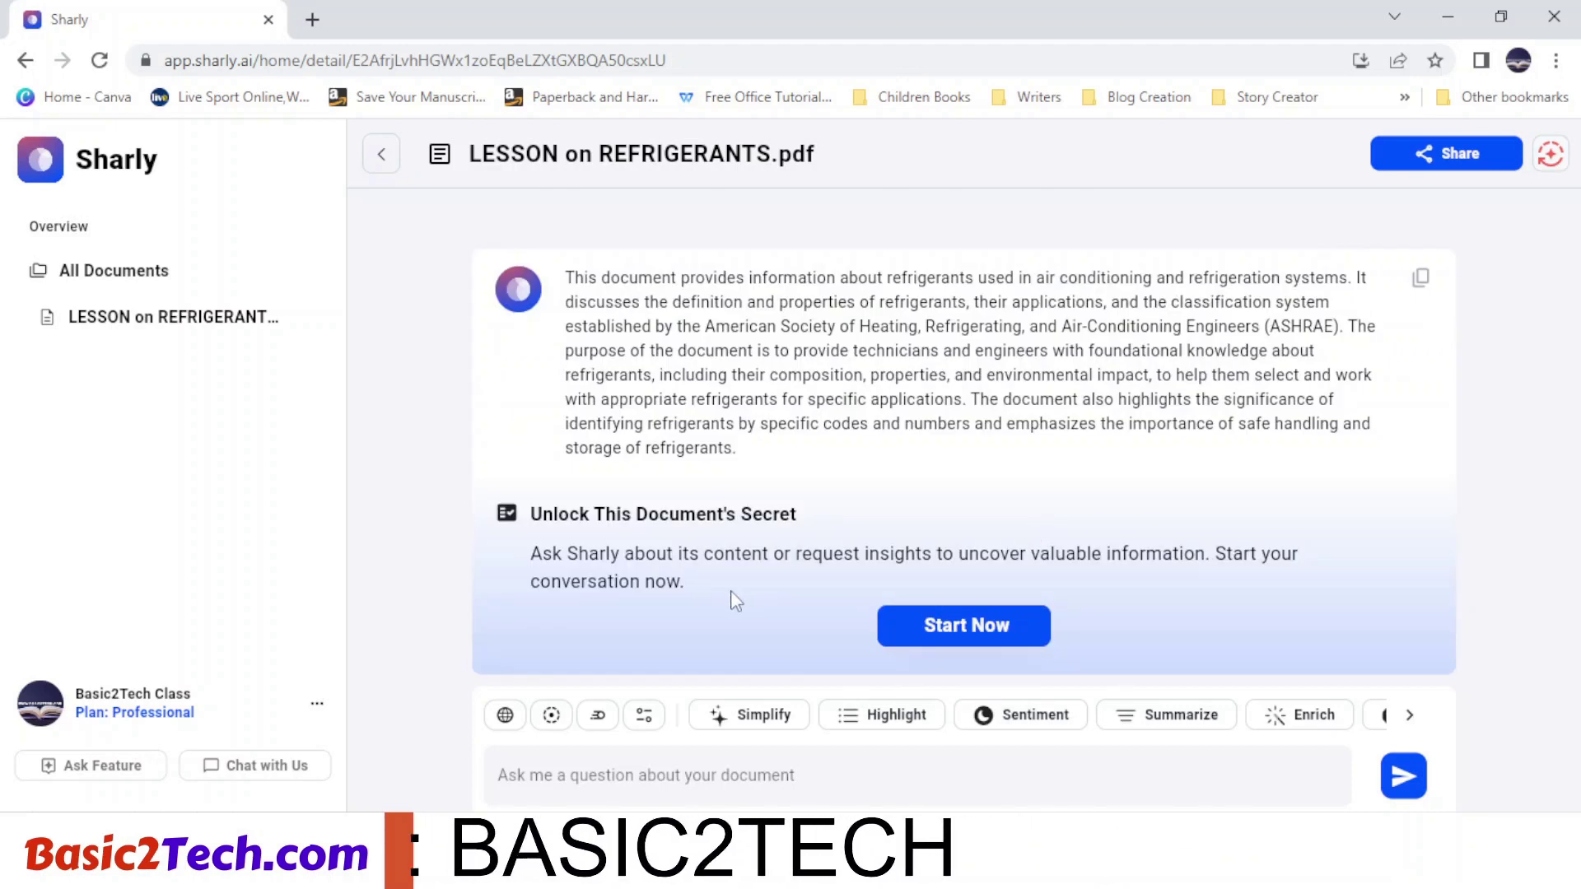
{"action": "left_click", "coordinate": [966, 630]}
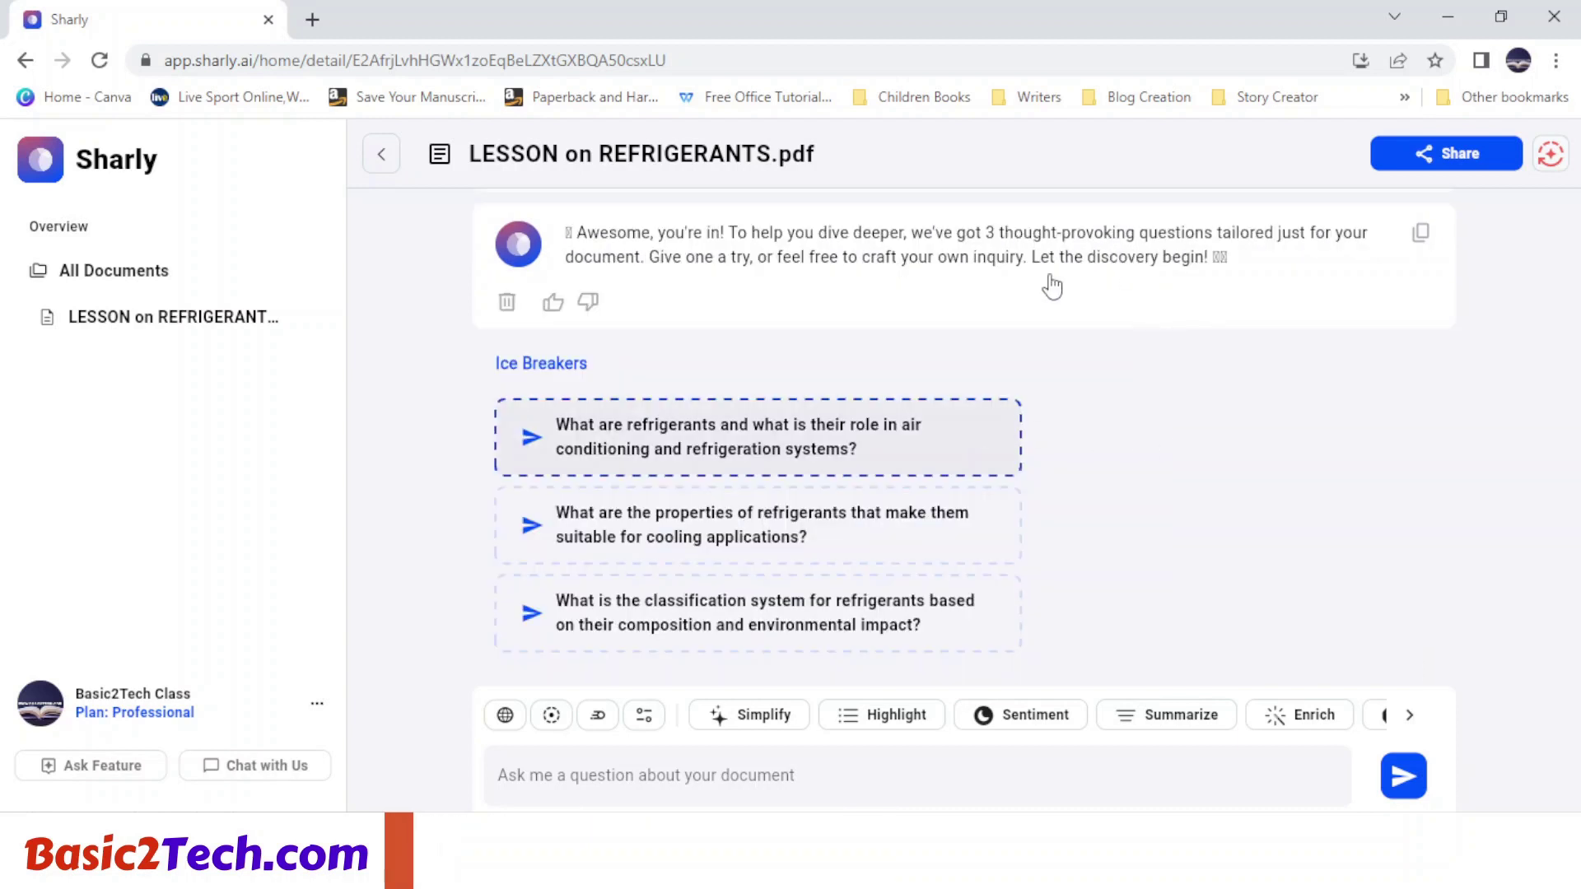
{"action": "scroll", "coordinate": [1149, 413], "scroll_direction": "up", "scroll_amount": 3}
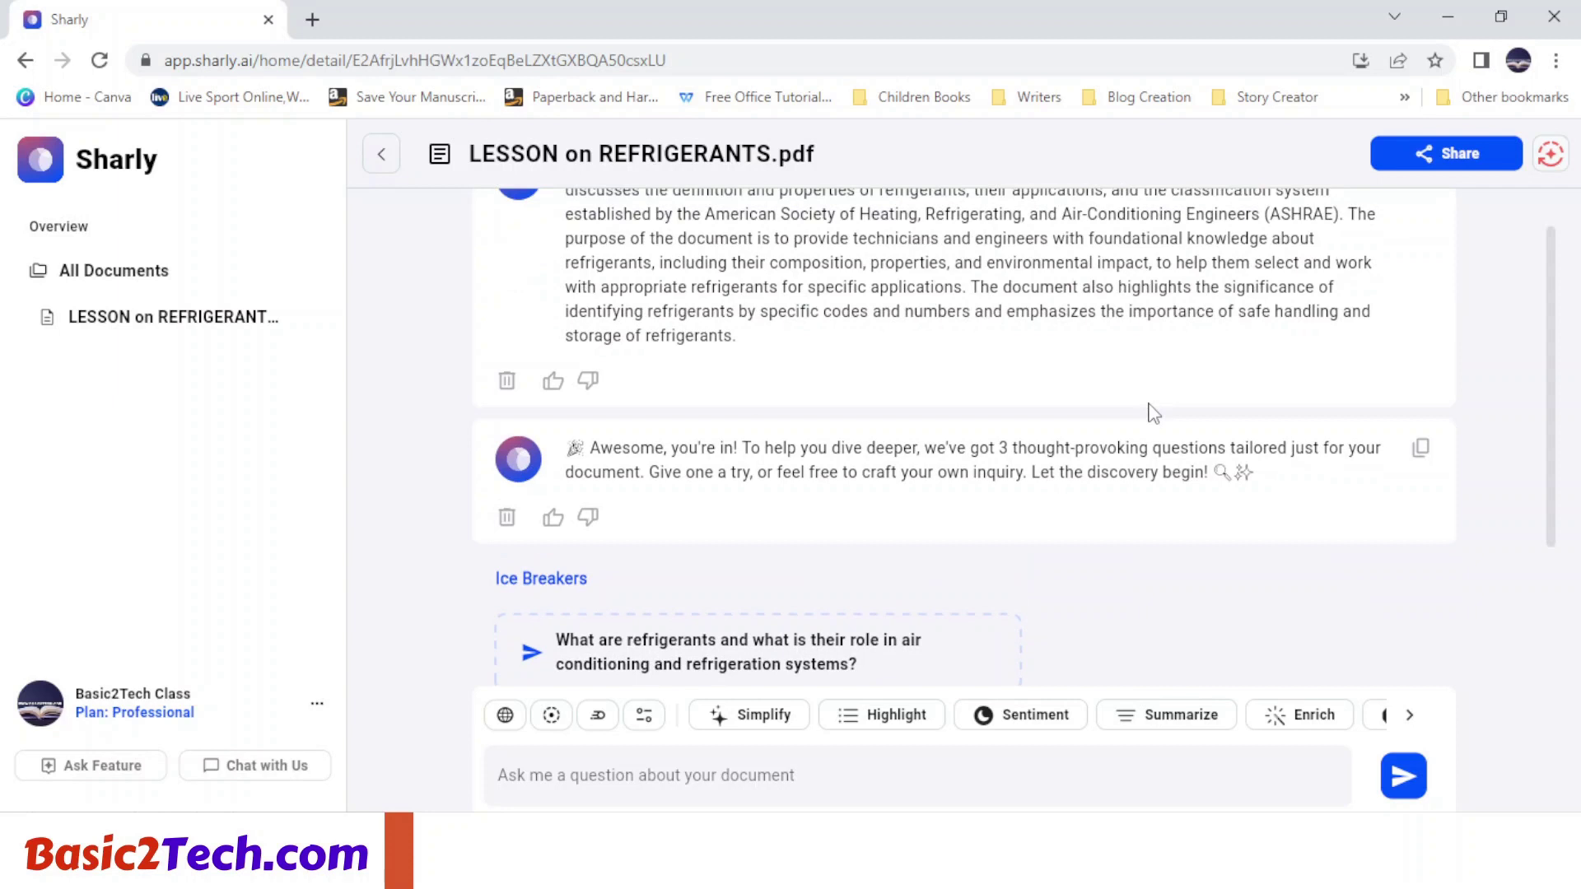
{"action": "scroll", "coordinate": [1140, 368], "scroll_direction": "up", "scroll_amount": 1}
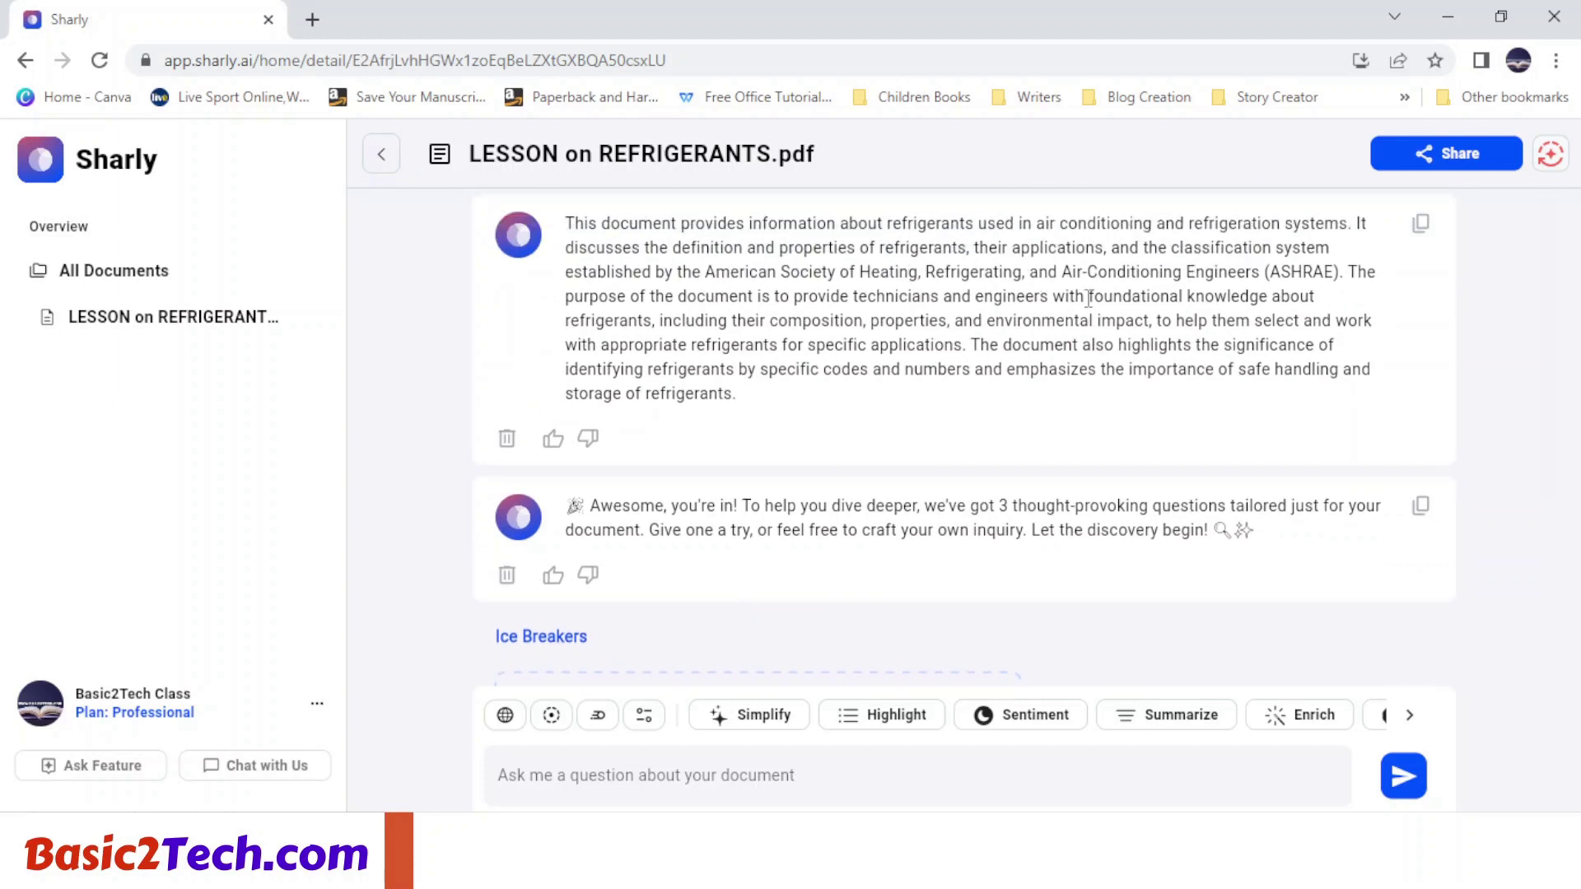
{"action": "scroll", "coordinate": [1087, 298], "scroll_direction": "down", "scroll_amount": 1}
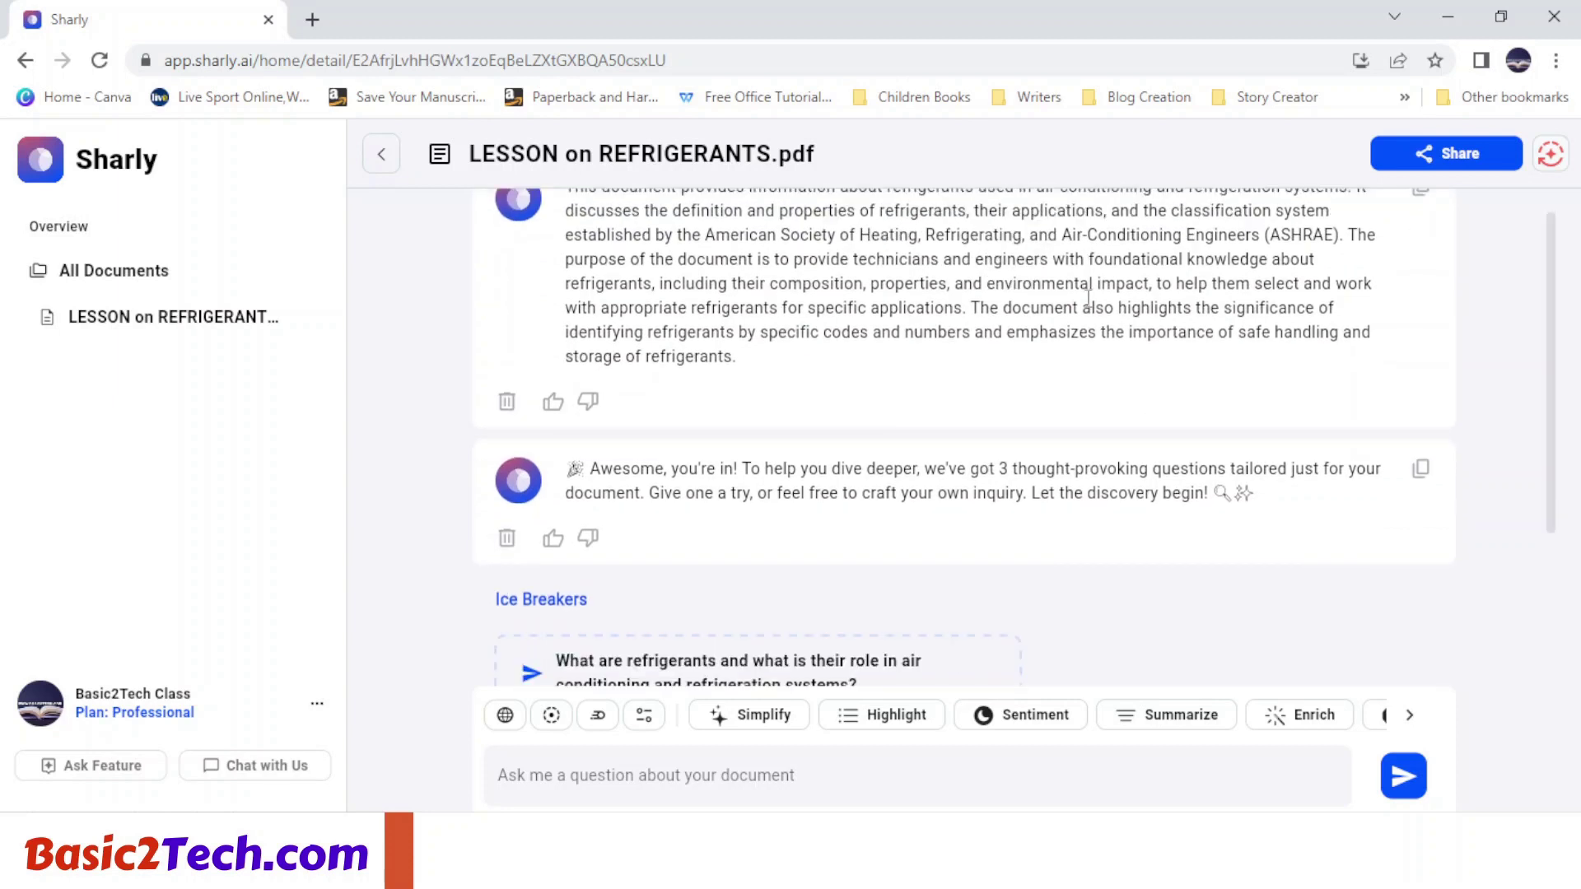
{"action": "scroll", "coordinate": [1087, 298], "scroll_direction": "down", "scroll_amount": 2}
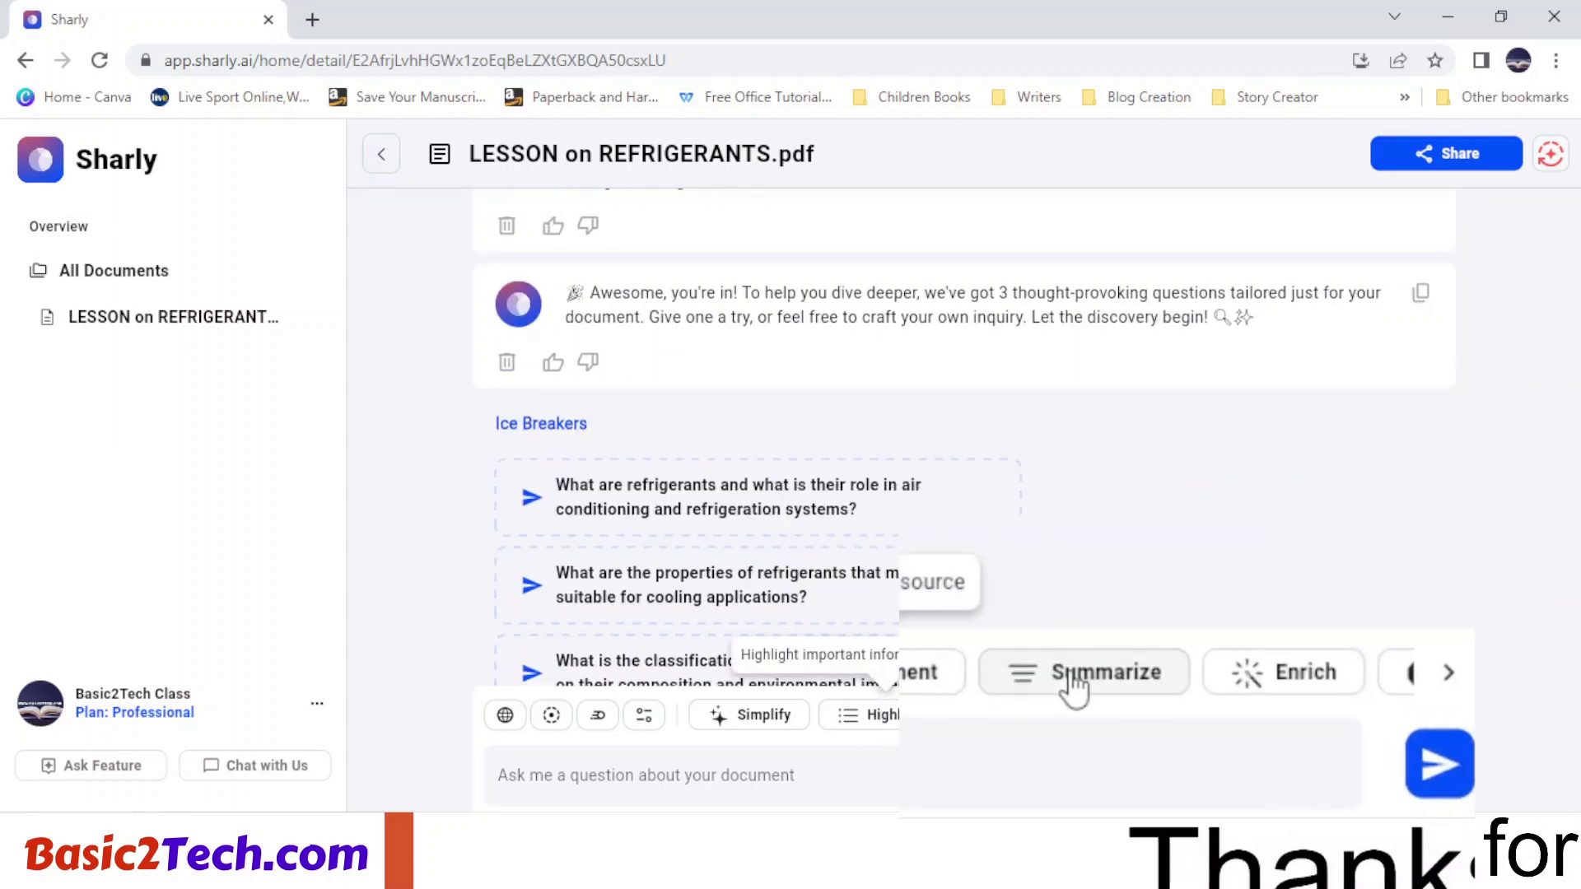
Have the refrigerants document summarized and read through the generated summary
{"action": "left_click", "coordinate": [1160, 718]}
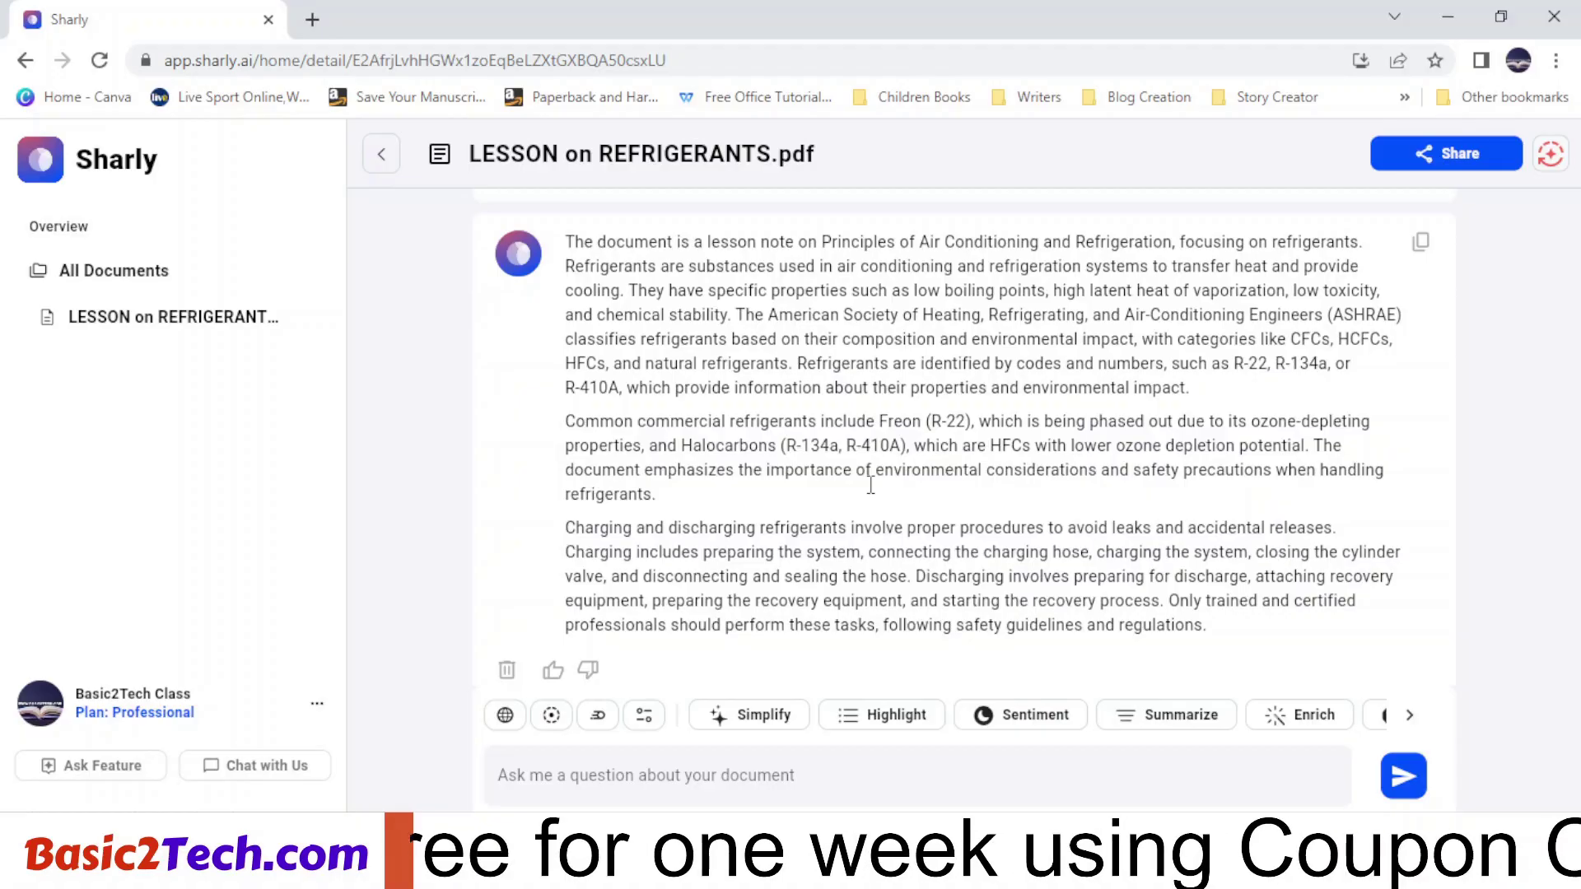
{"action": "scroll", "coordinate": [910, 504], "scroll_direction": "up", "scroll_amount": 1}
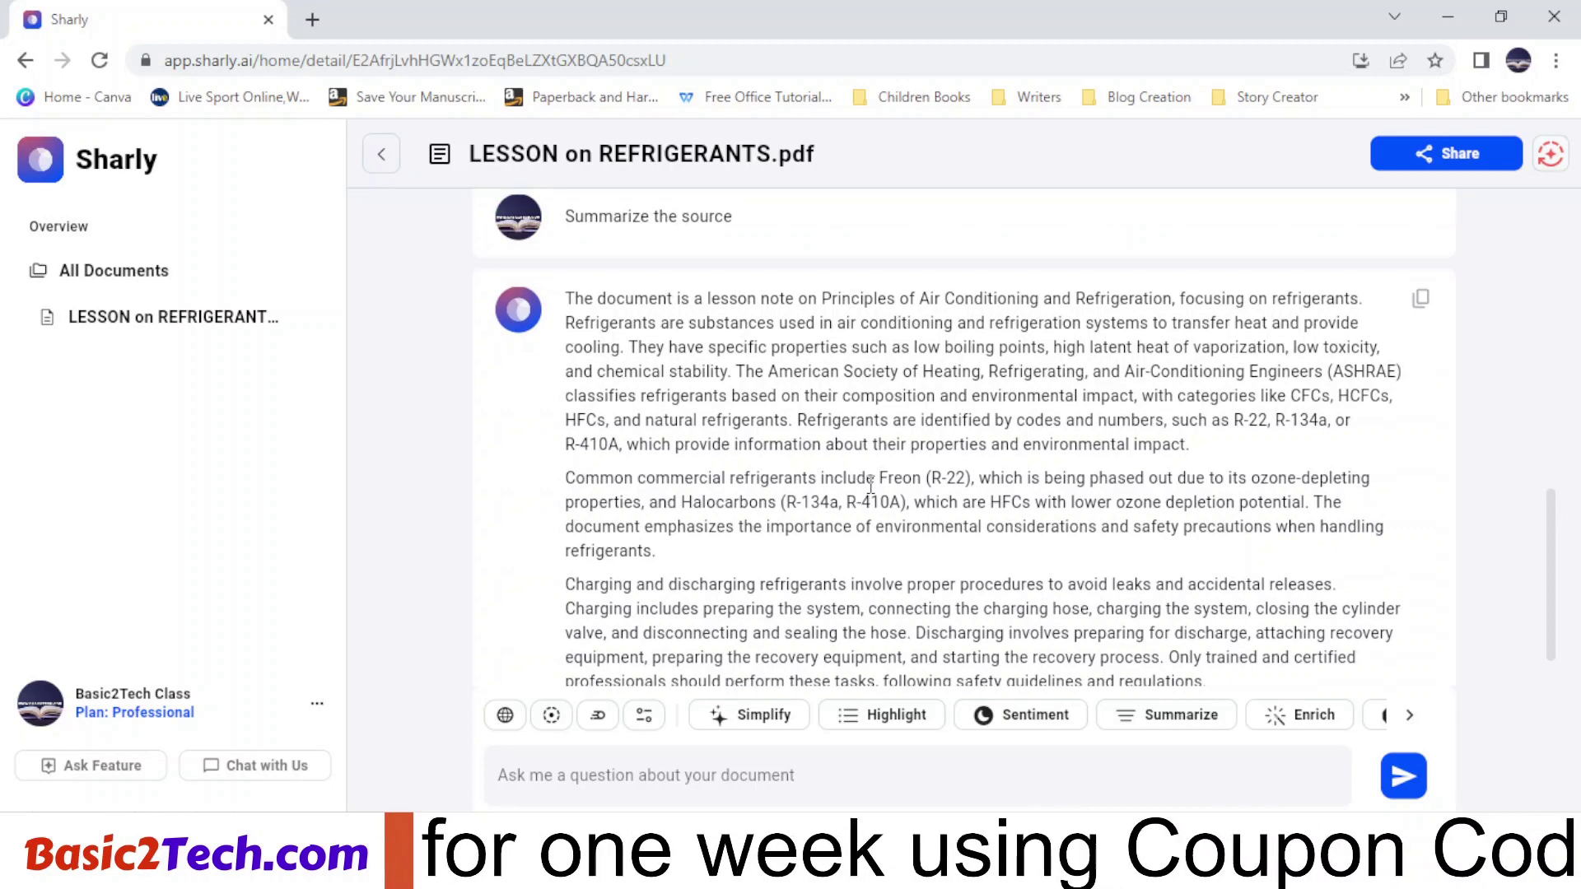
{"action": "scroll", "coordinate": [870, 486], "scroll_direction": "down", "scroll_amount": 1}
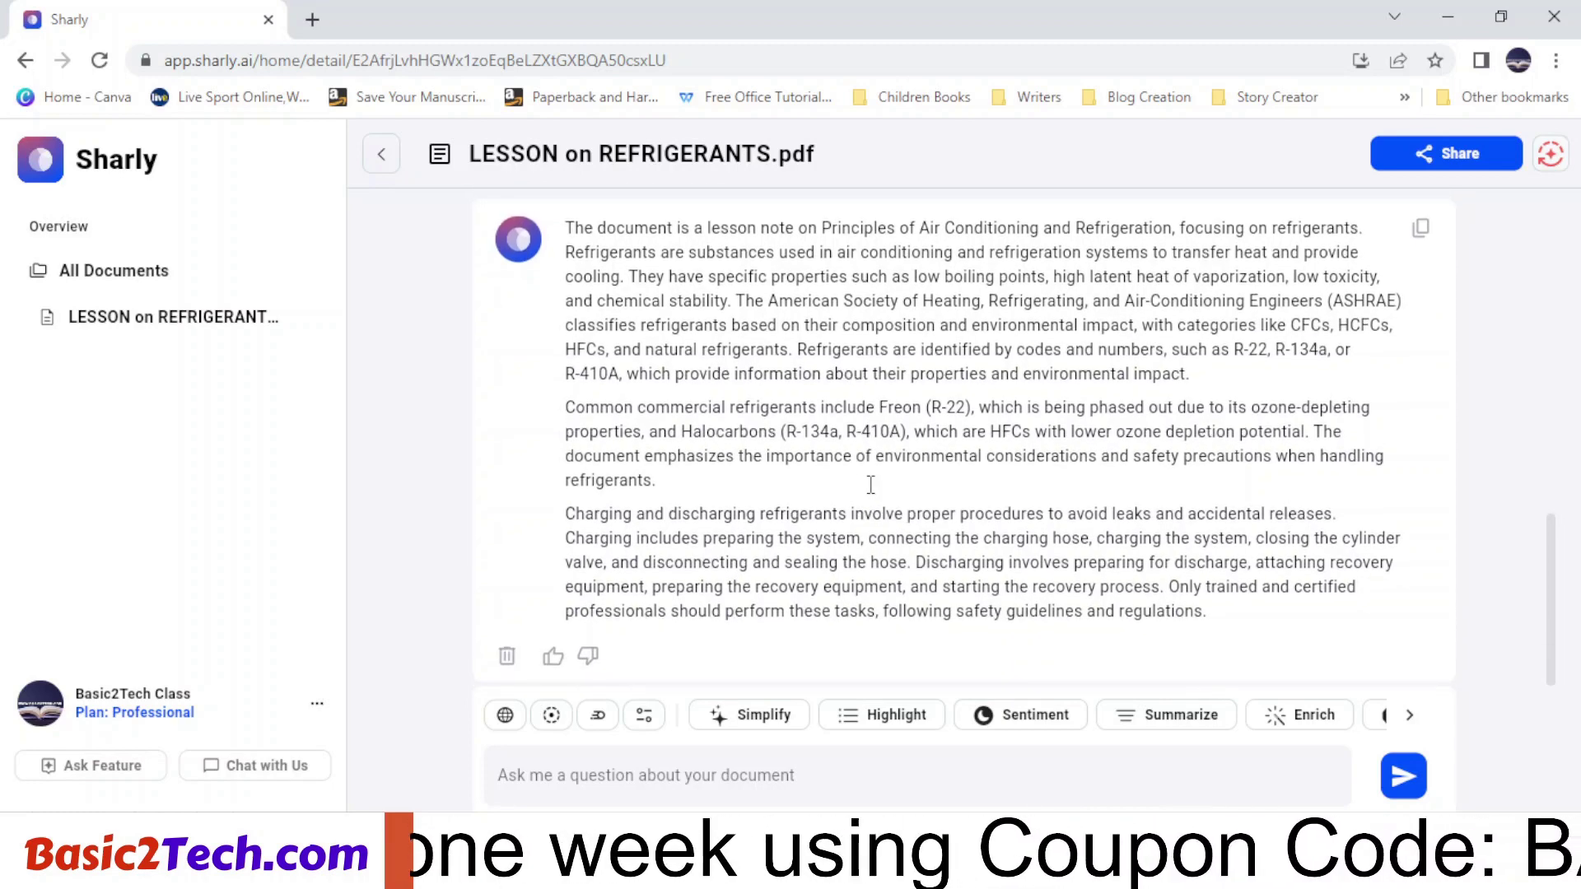
{"action": "scroll", "coordinate": [870, 486], "scroll_direction": "up", "scroll_amount": 2}
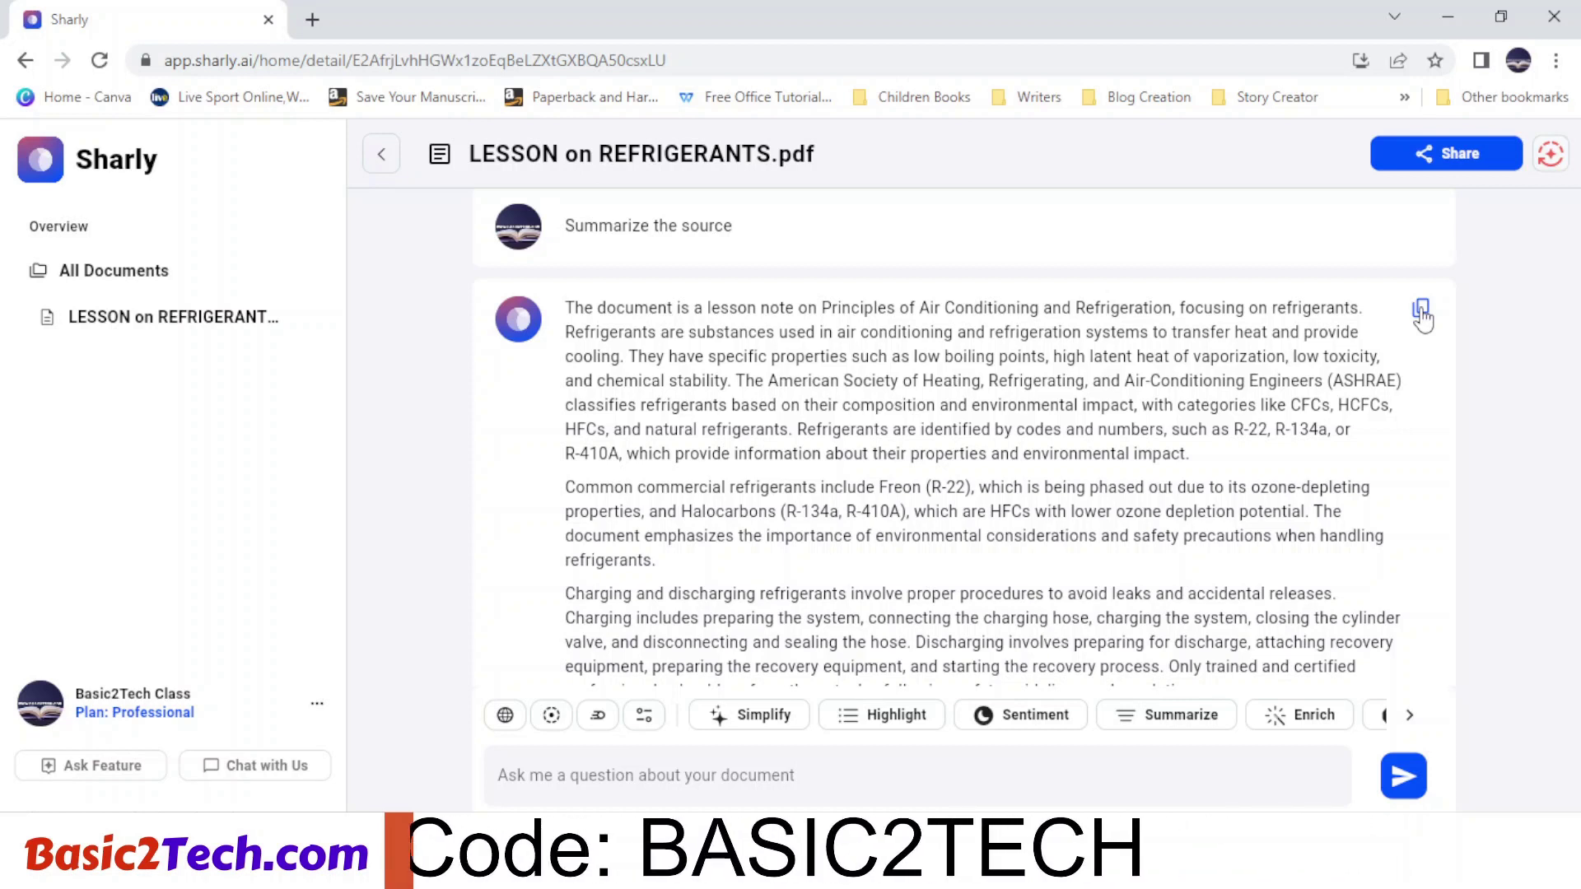
{"action": "scroll", "coordinate": [858, 446], "scroll_direction": "down", "scroll_amount": 1}
{"action": "scroll", "coordinate": [858, 445], "scroll_direction": "down", "scroll_amount": 3}
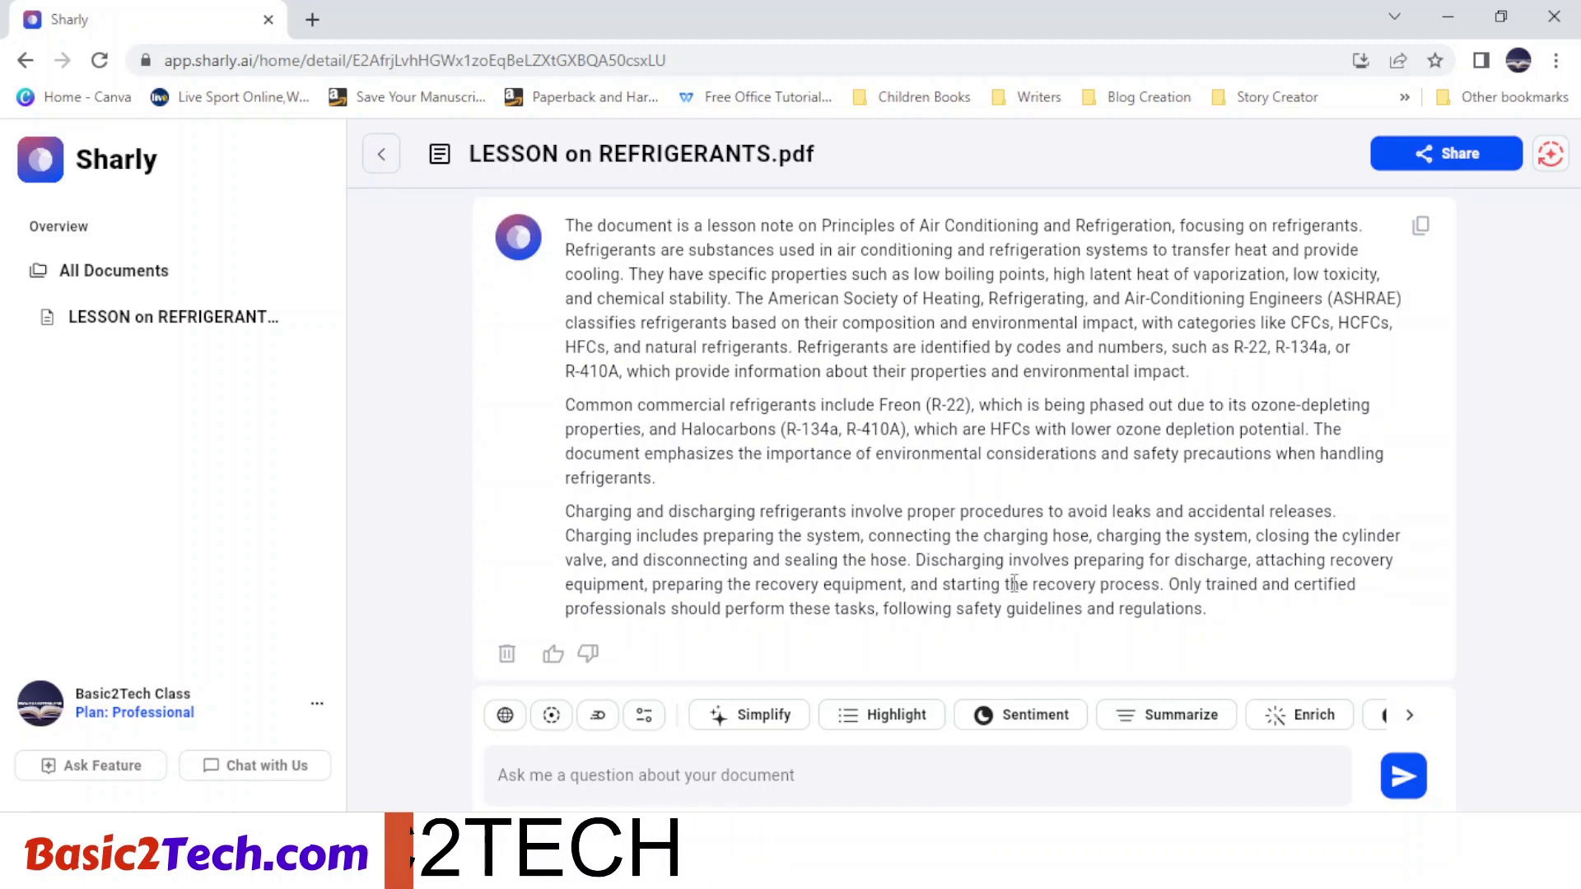
Have the important information in the refrigerants document highlighted and review the resulting bullet points
{"action": "left_click", "coordinate": [898, 721]}
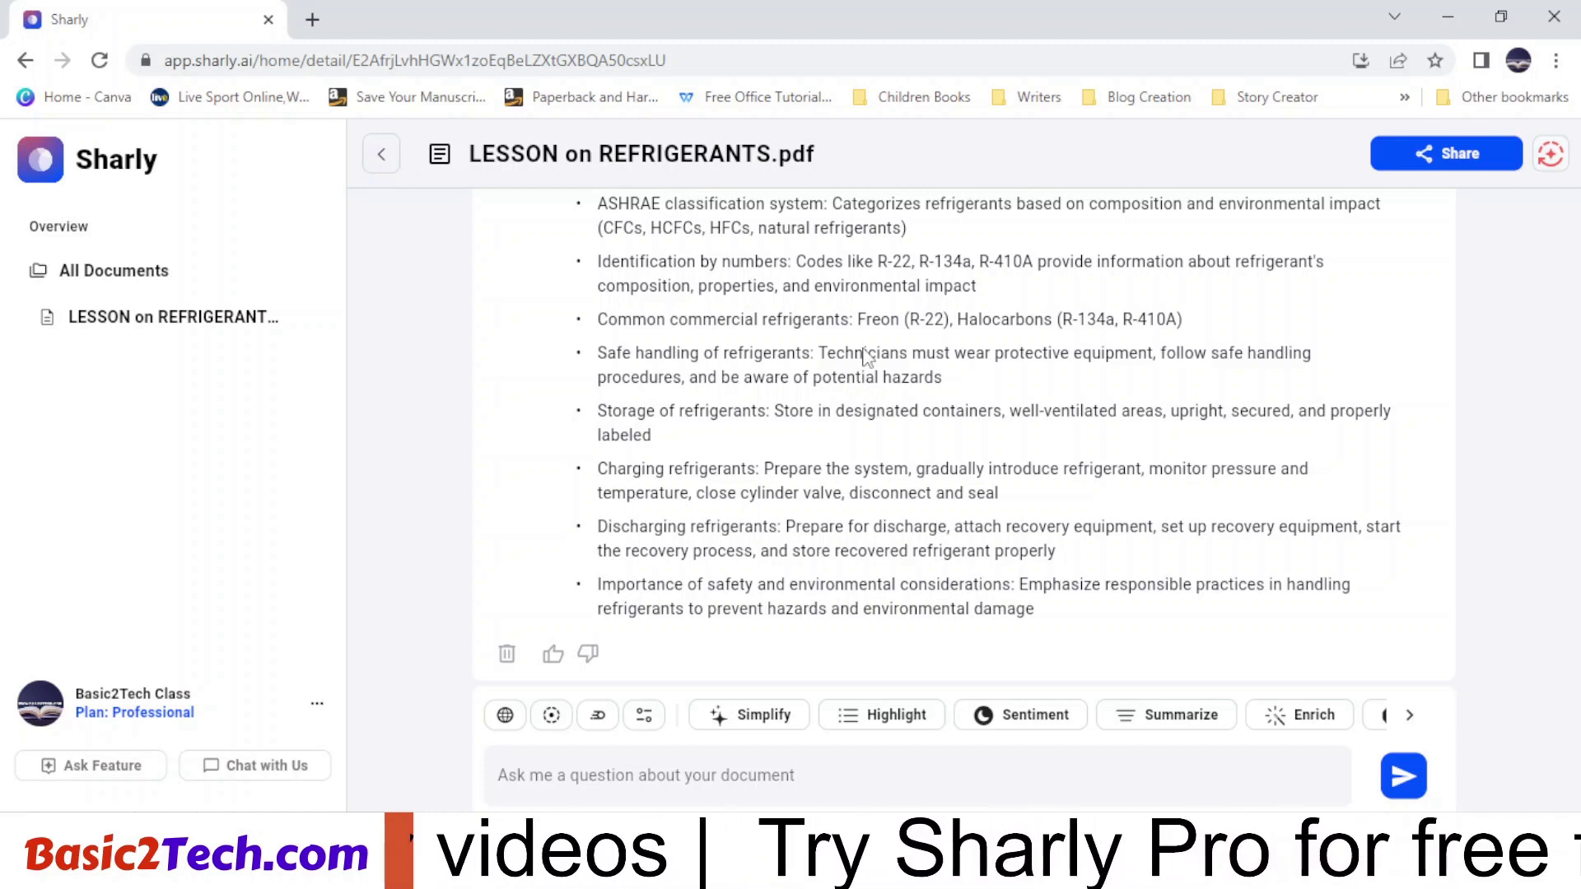
{"action": "scroll", "coordinate": [864, 355], "scroll_direction": "up", "scroll_amount": 5}
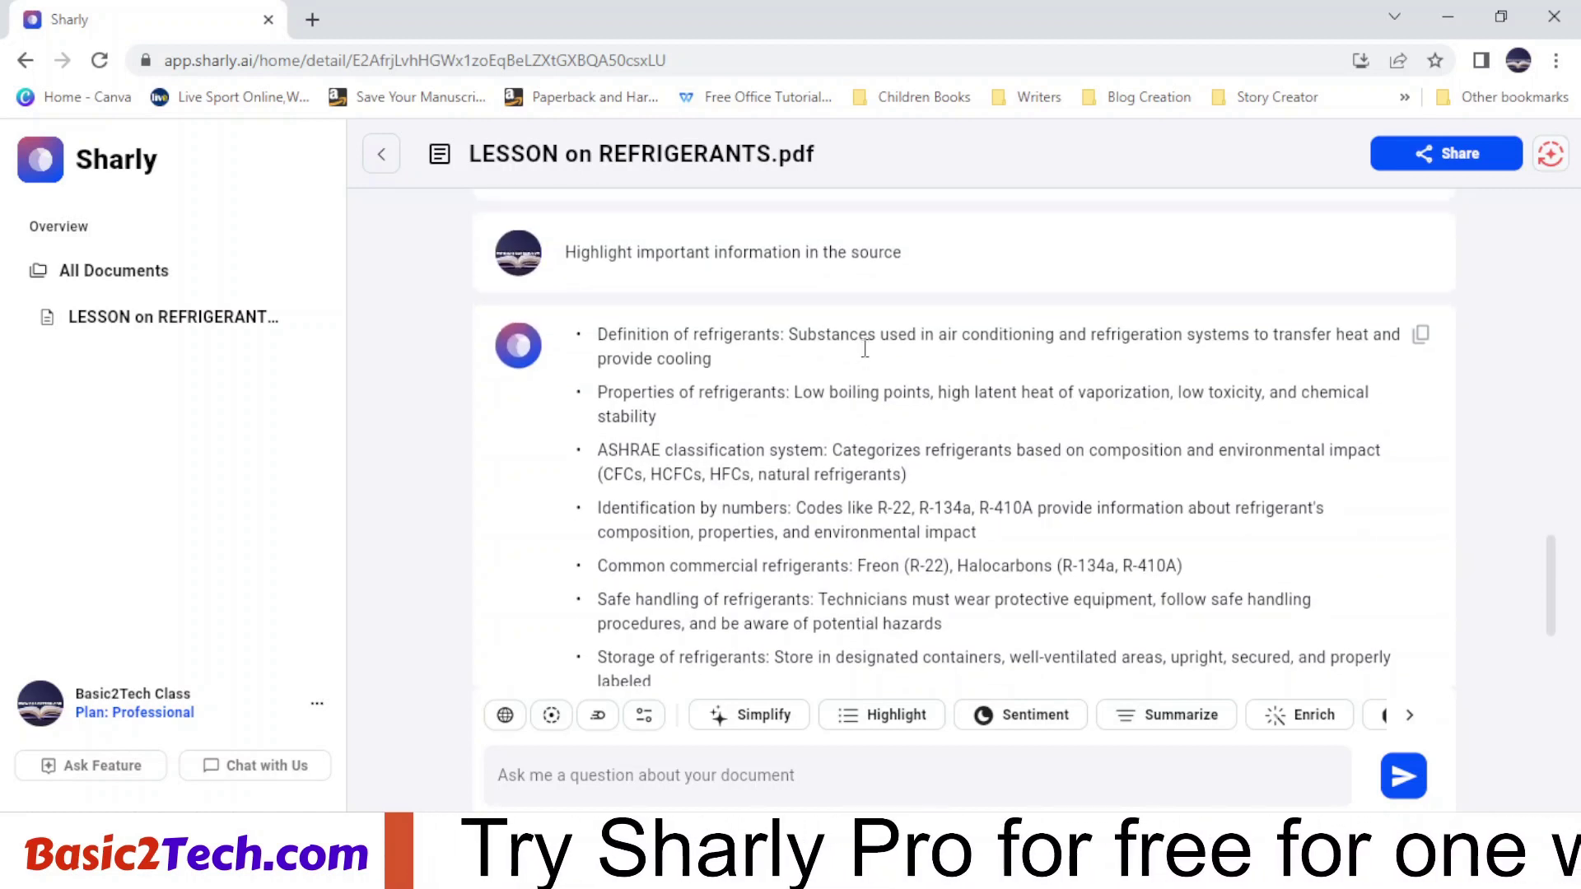
{"action": "scroll", "coordinate": [865, 349], "scroll_direction": "down", "scroll_amount": 1}
{"action": "scroll", "coordinate": [864, 349], "scroll_direction": "down", "scroll_amount": 2}
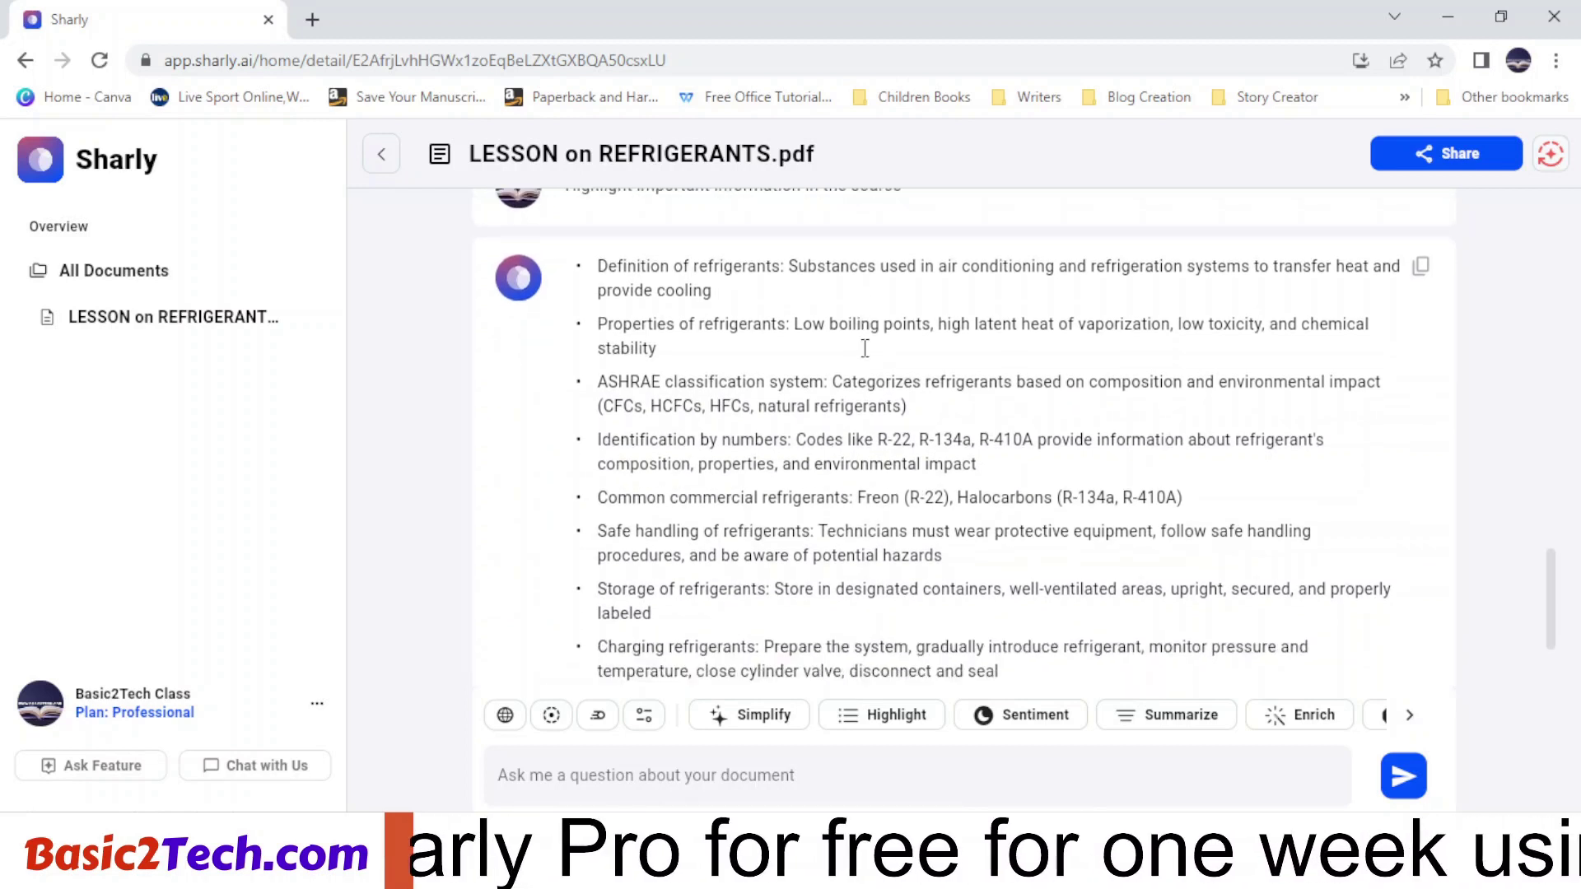
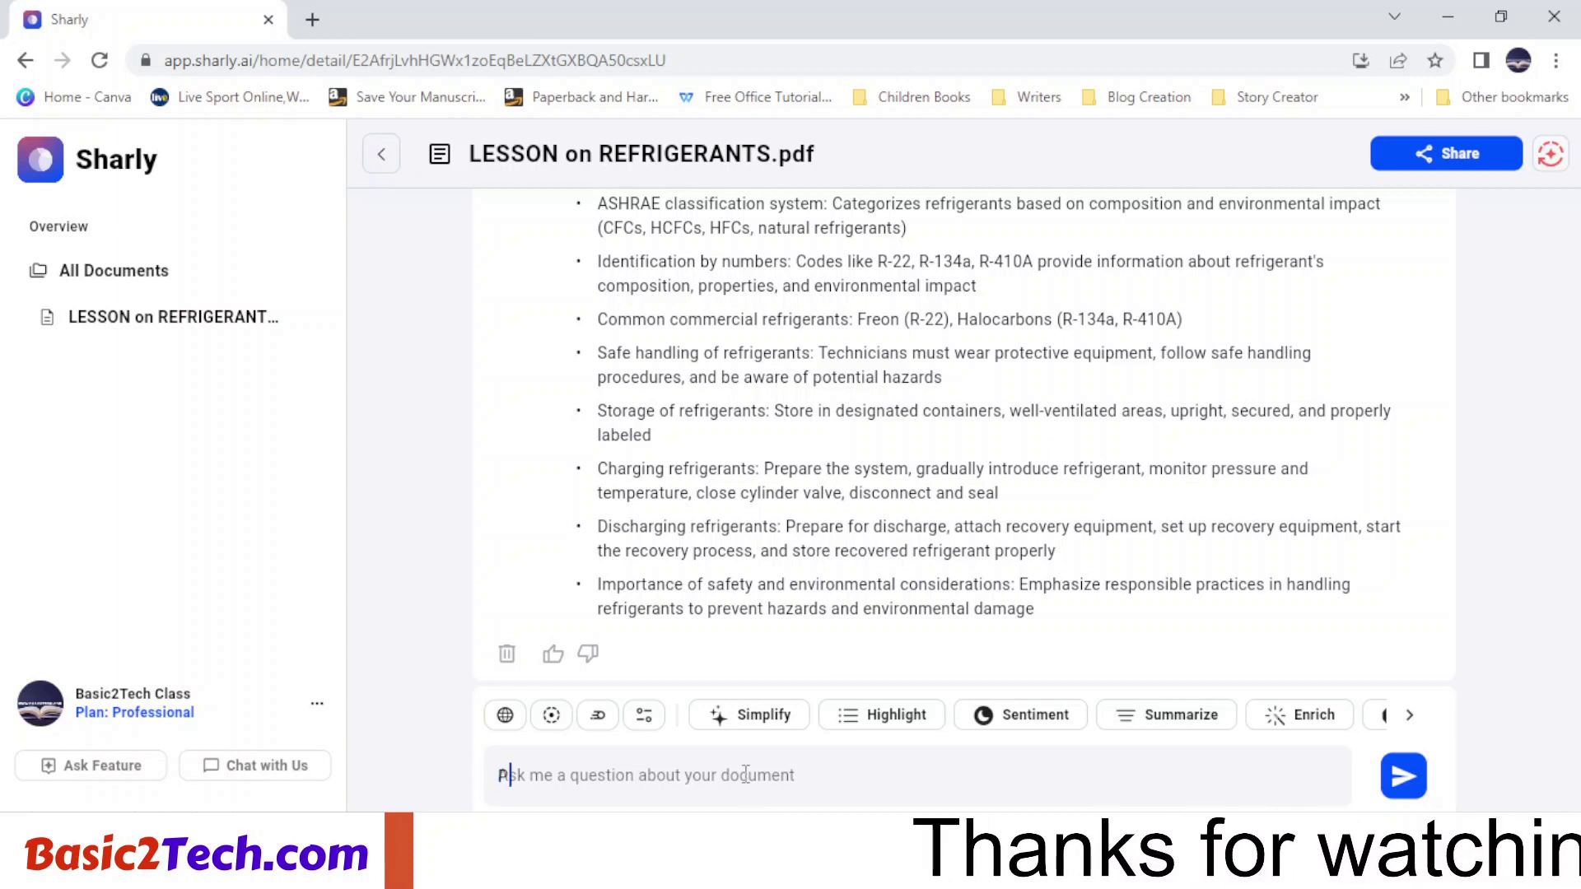
{"action": "type", "text": "vide"}
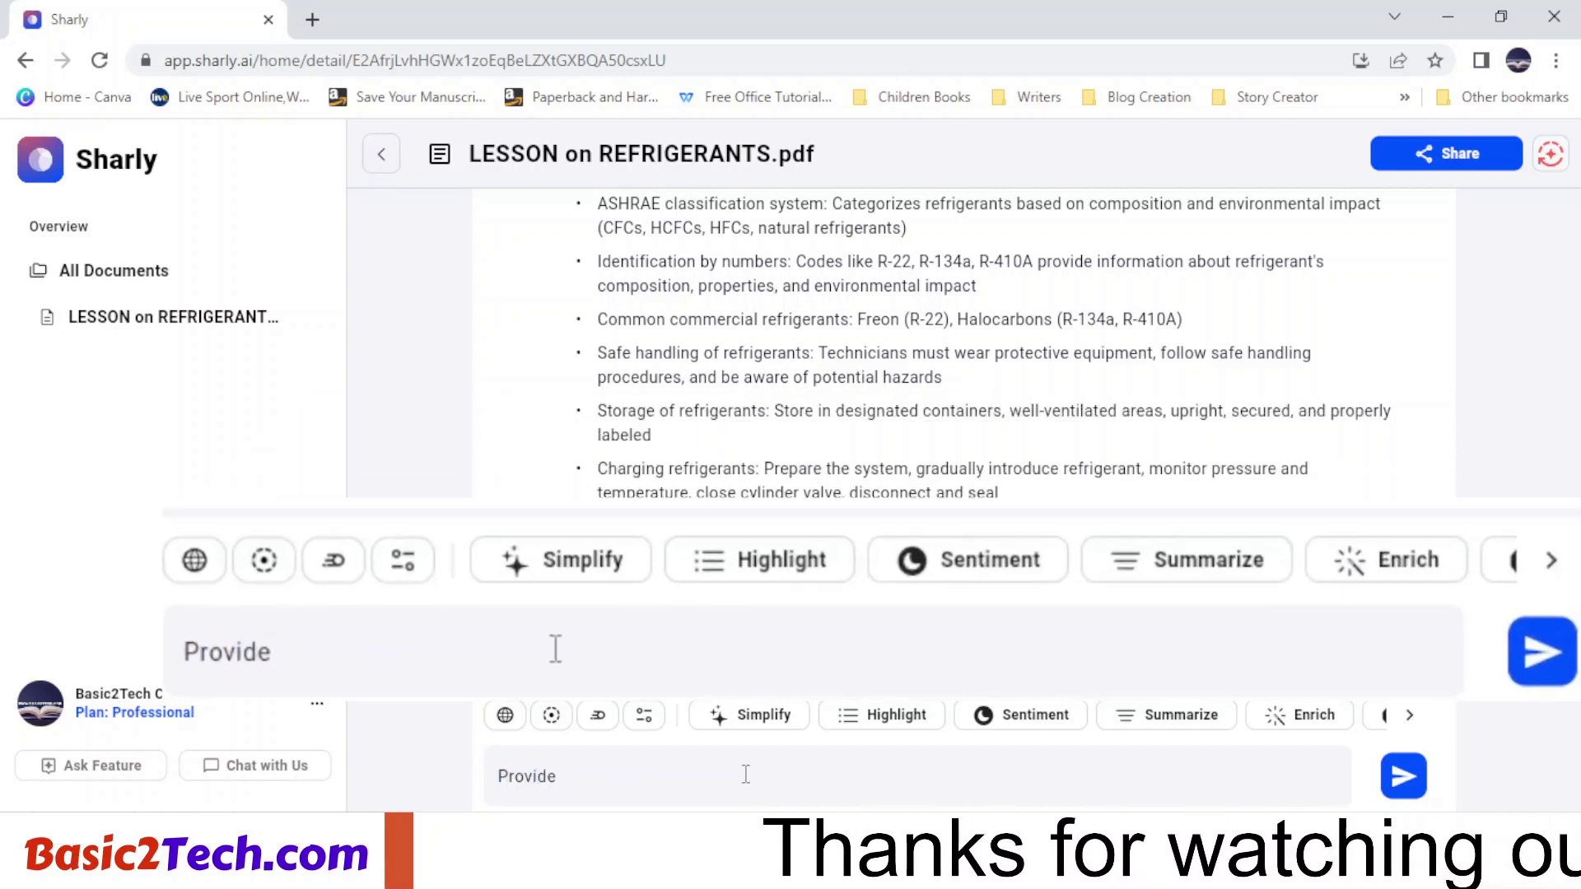
{"action": "type", "text": " questions a"}
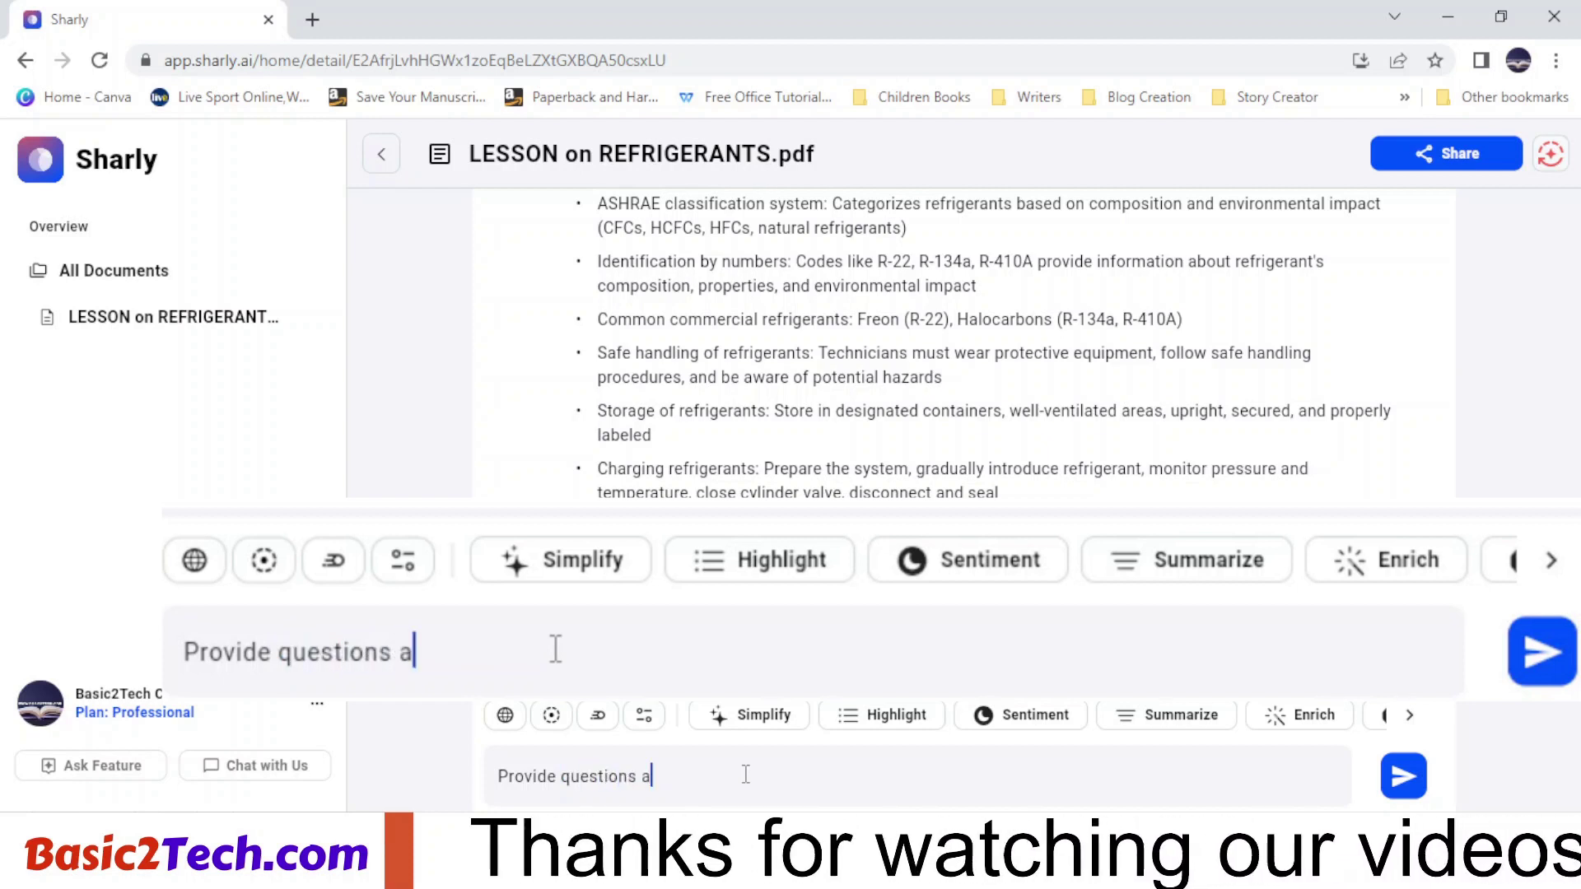
{"action": "type", "text": "nd answer"}
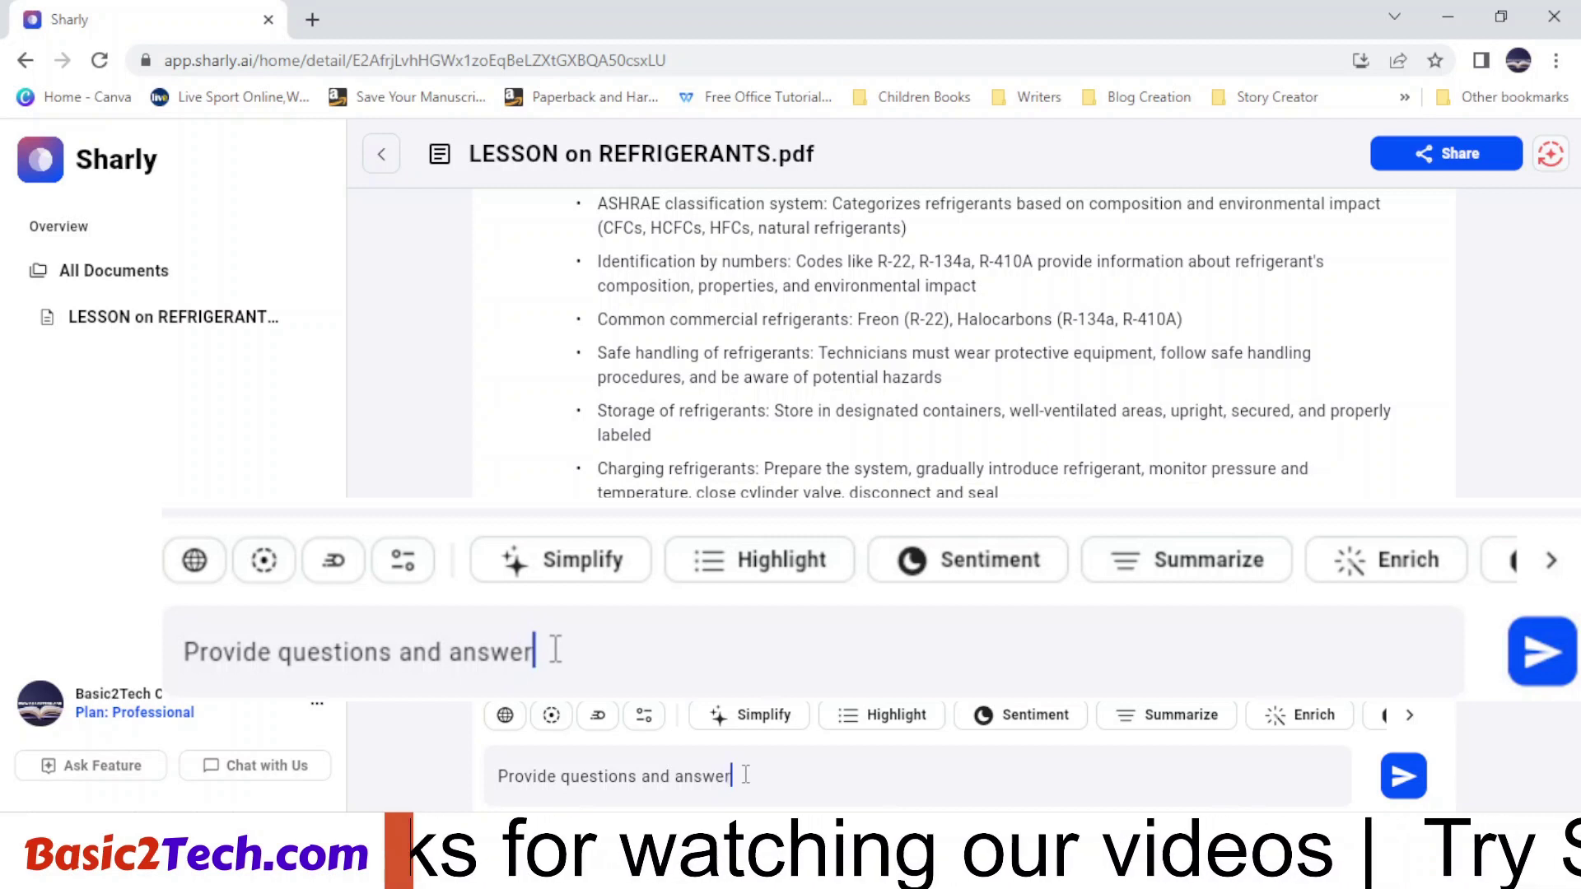
{"action": "key", "text": "ctrl+a"}
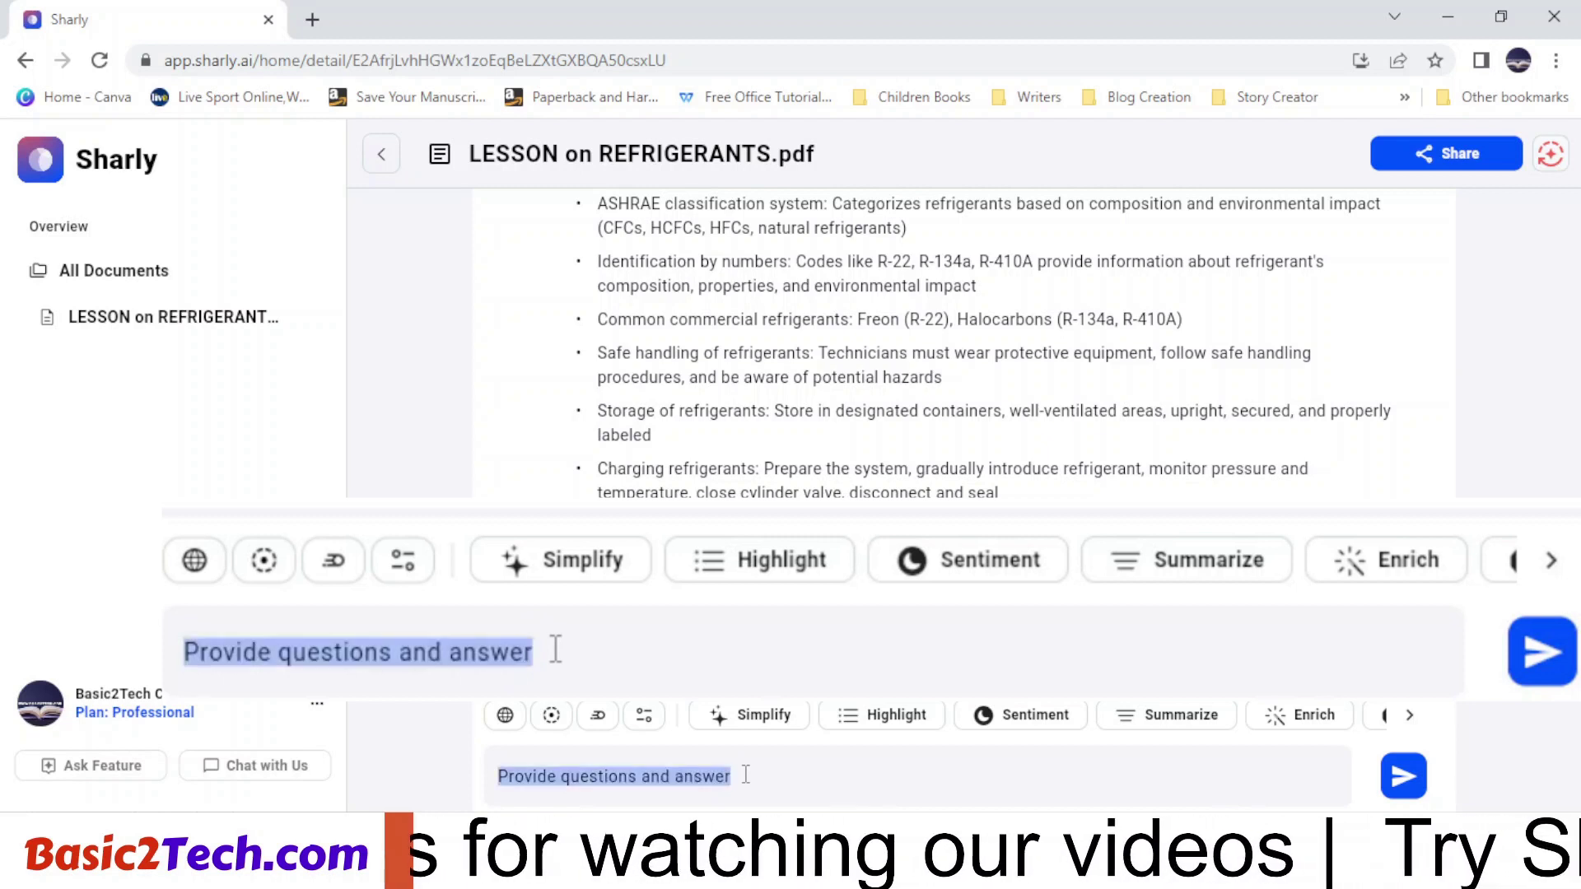
Write the chat prompt "Provide Multiple choice questions and answers from my documents"
{"action": "type", "text": "Pro"}
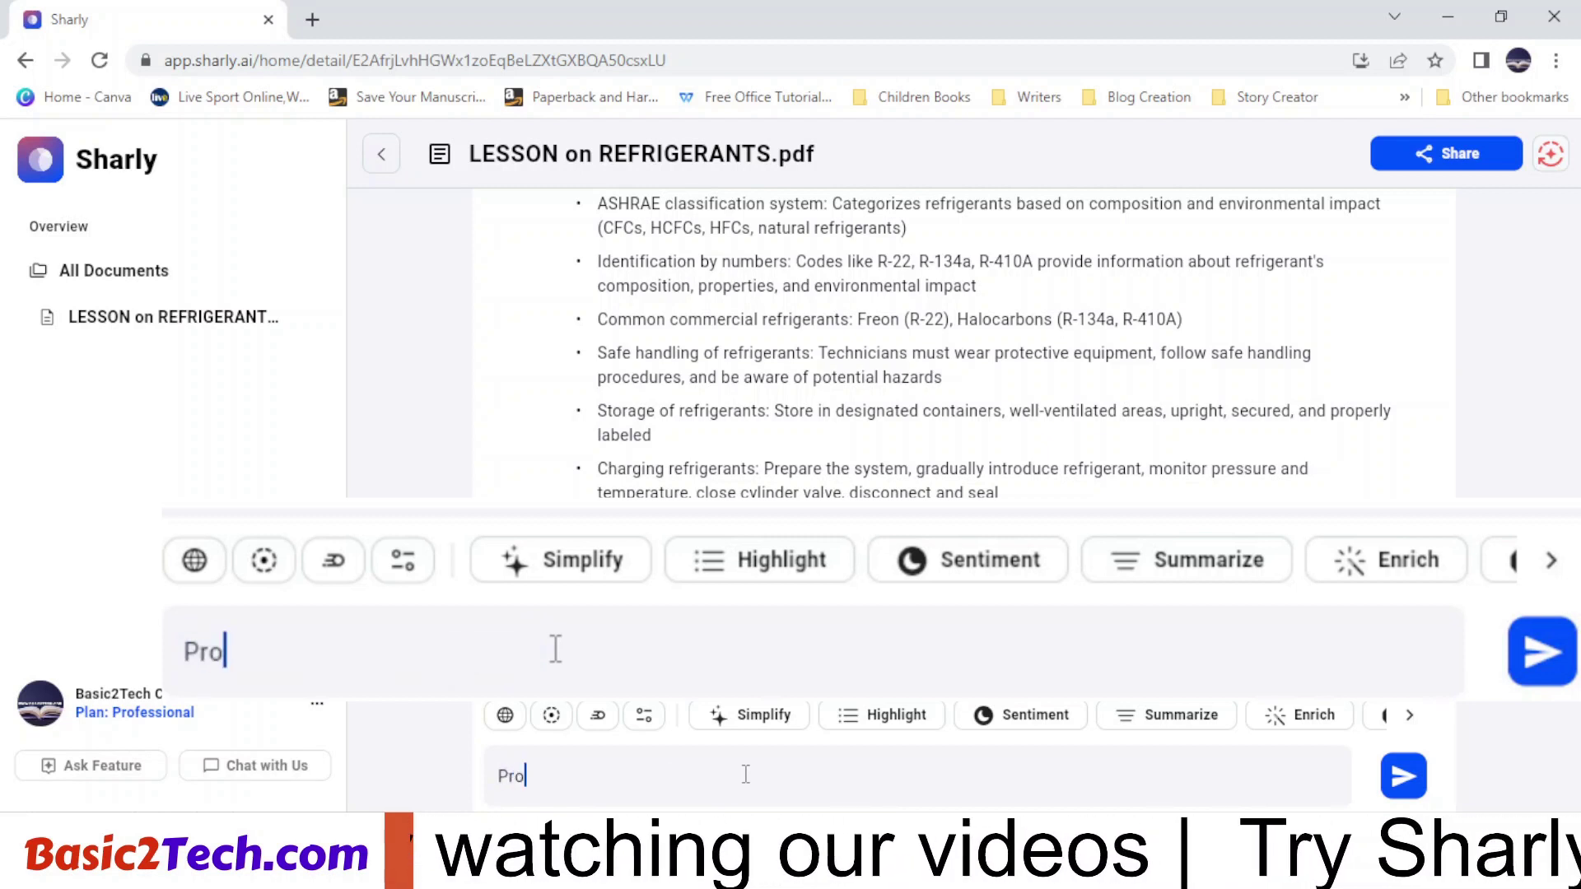
{"action": "type", "text": "vide Mu"}
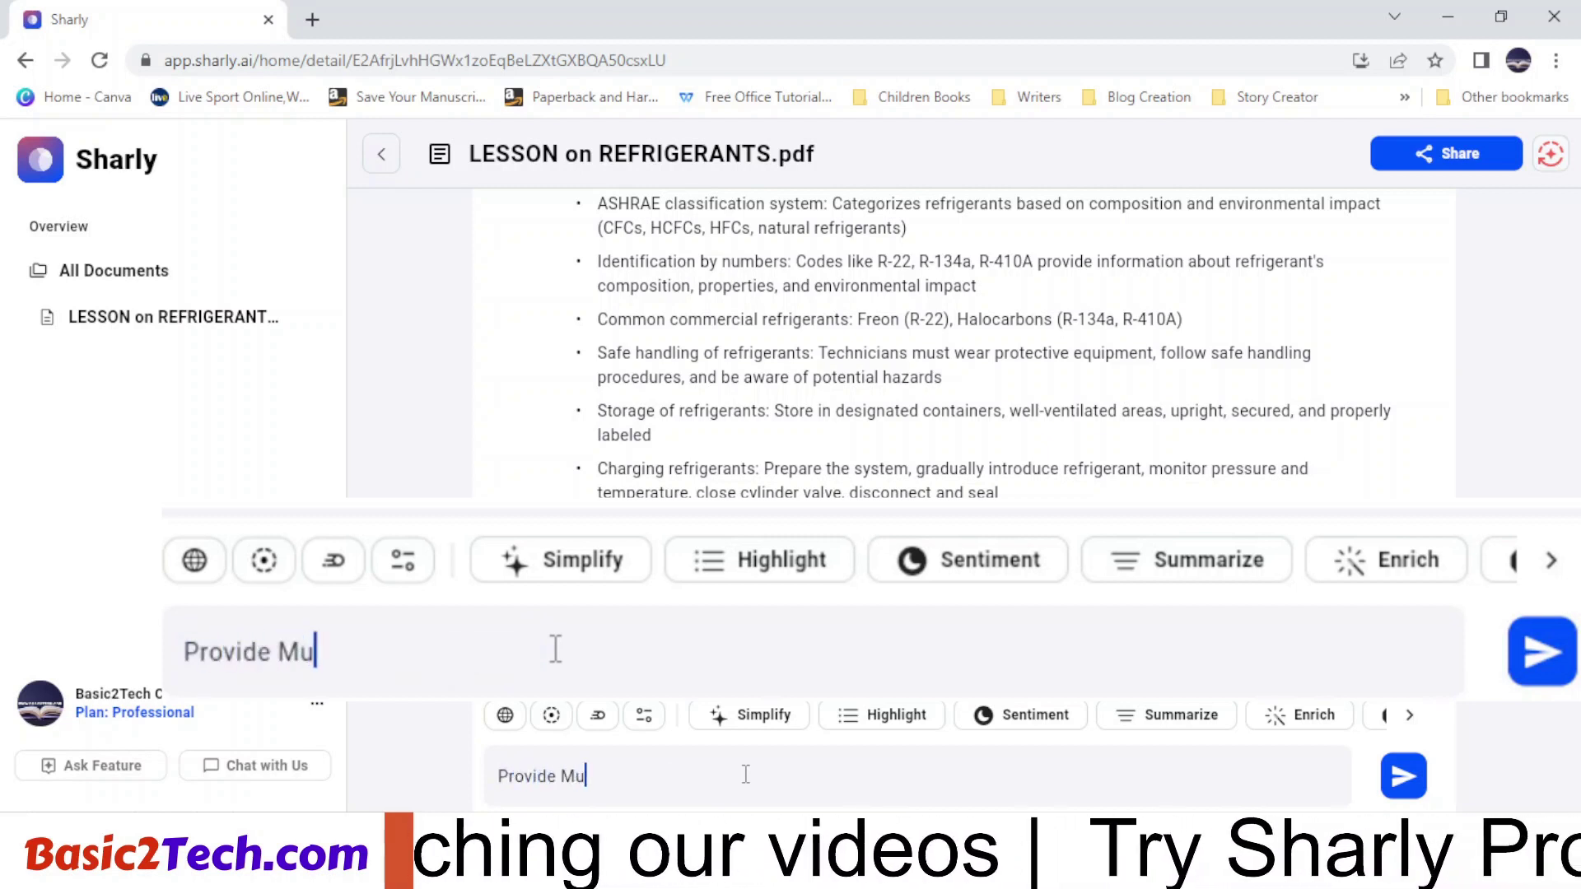
{"action": "type", "text": "ltiple choice "}
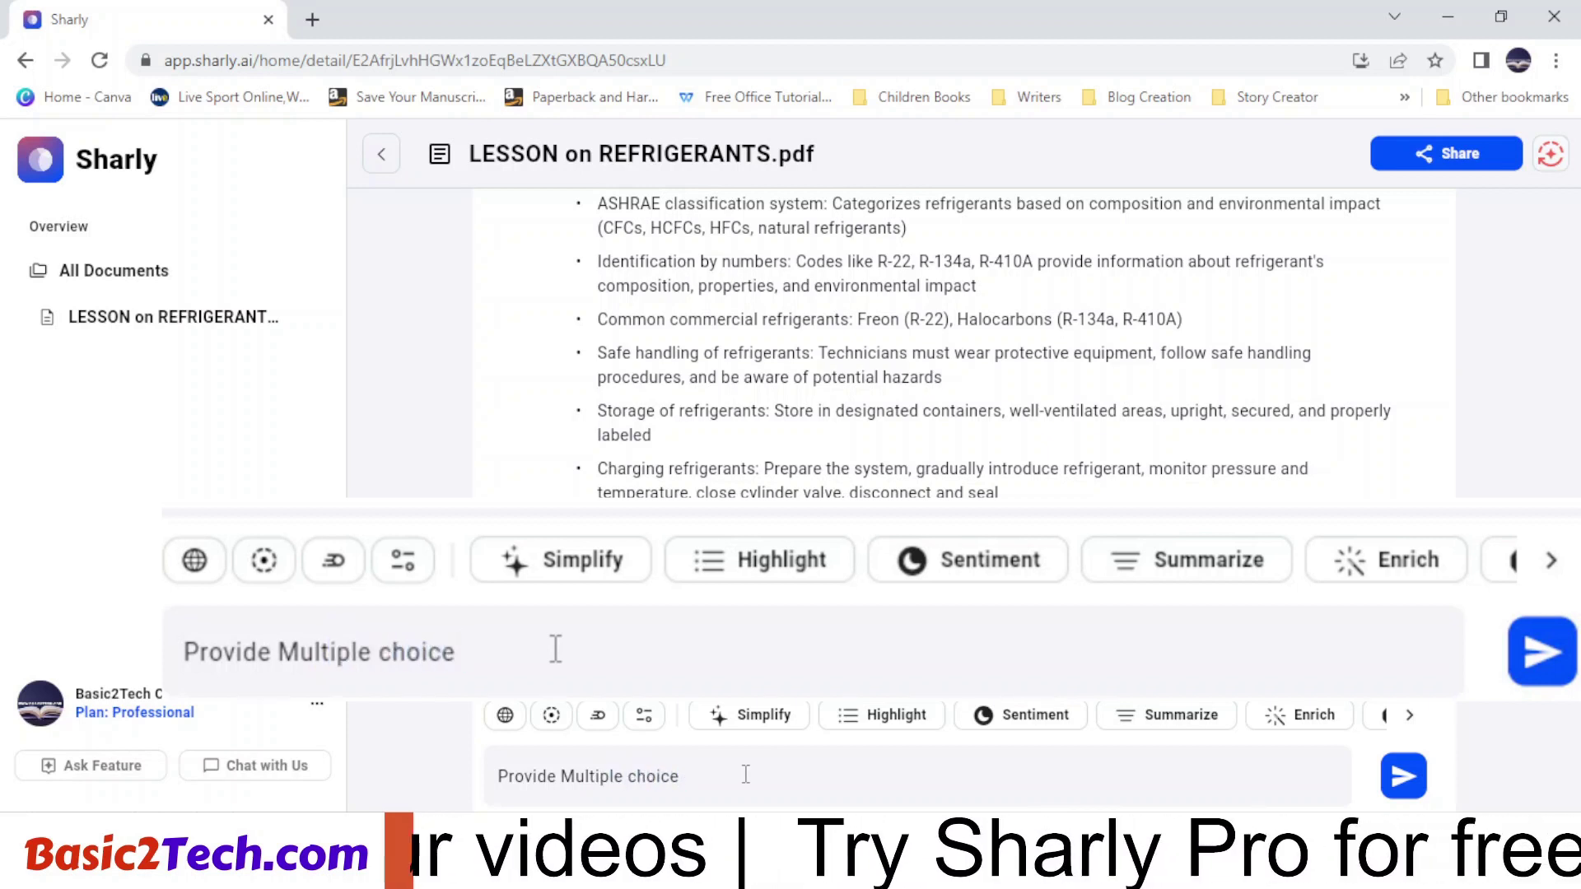
{"action": "type", "text": "questions and"}
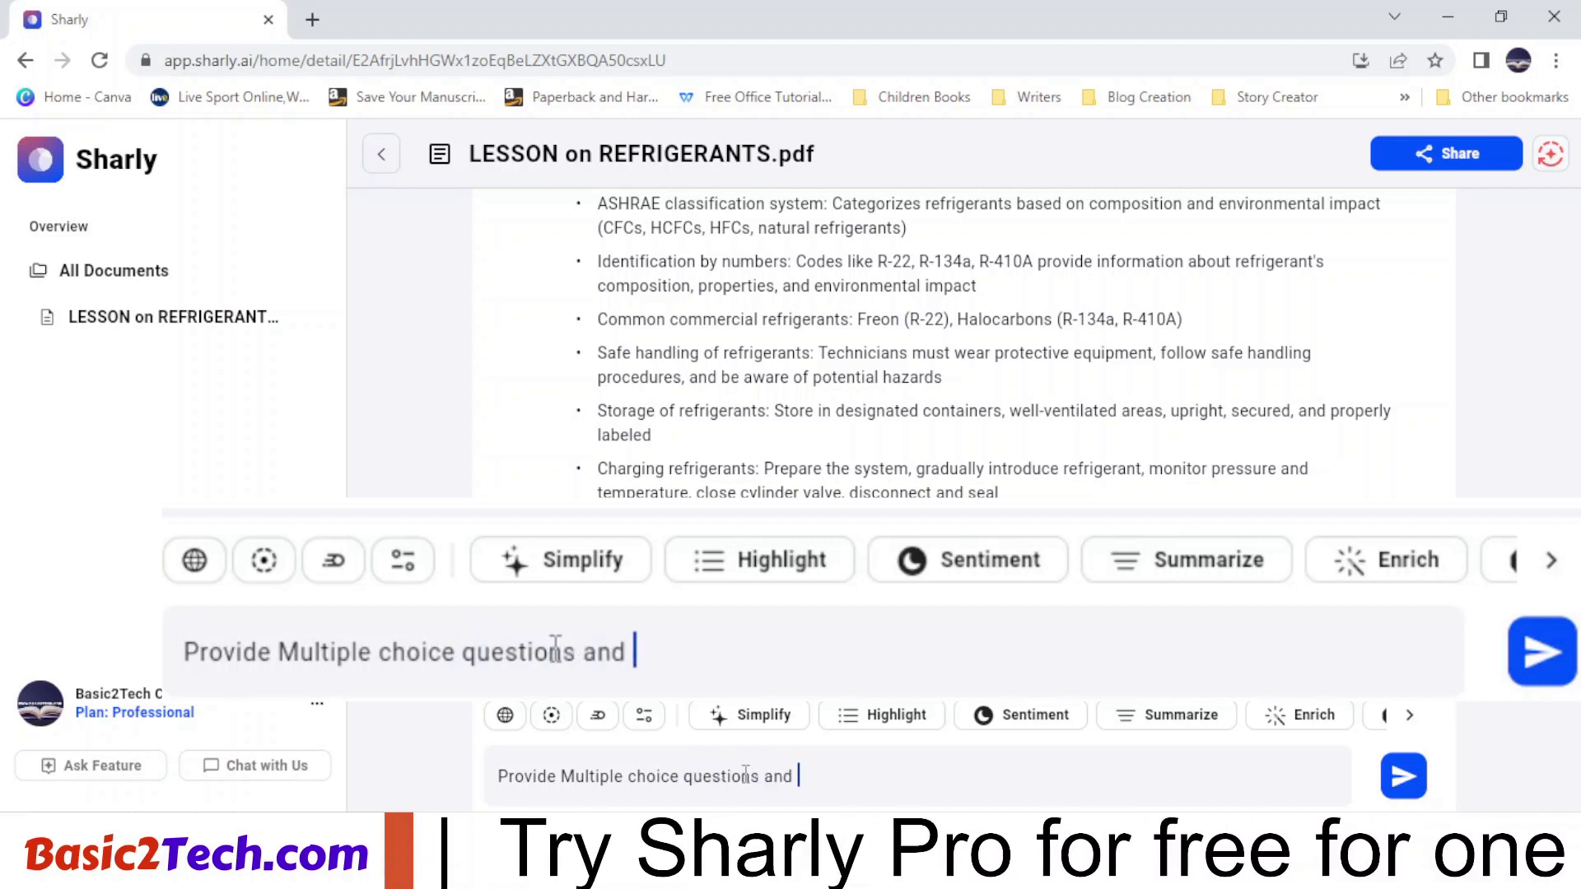
{"action": "type", "text": " answ"}
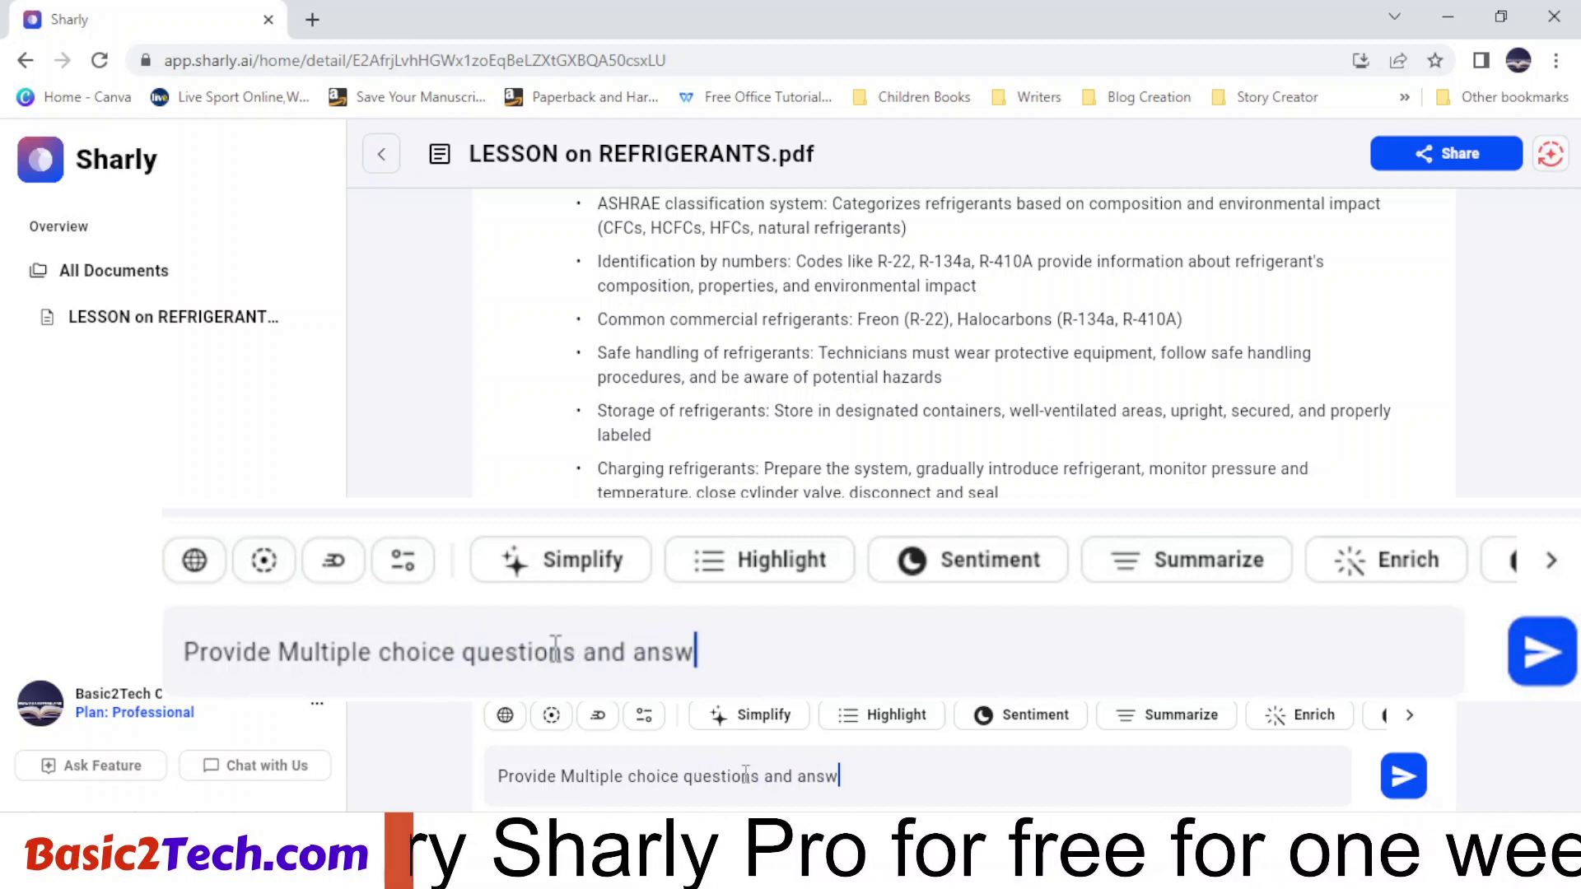
{"action": "type", "text": "ers from my "}
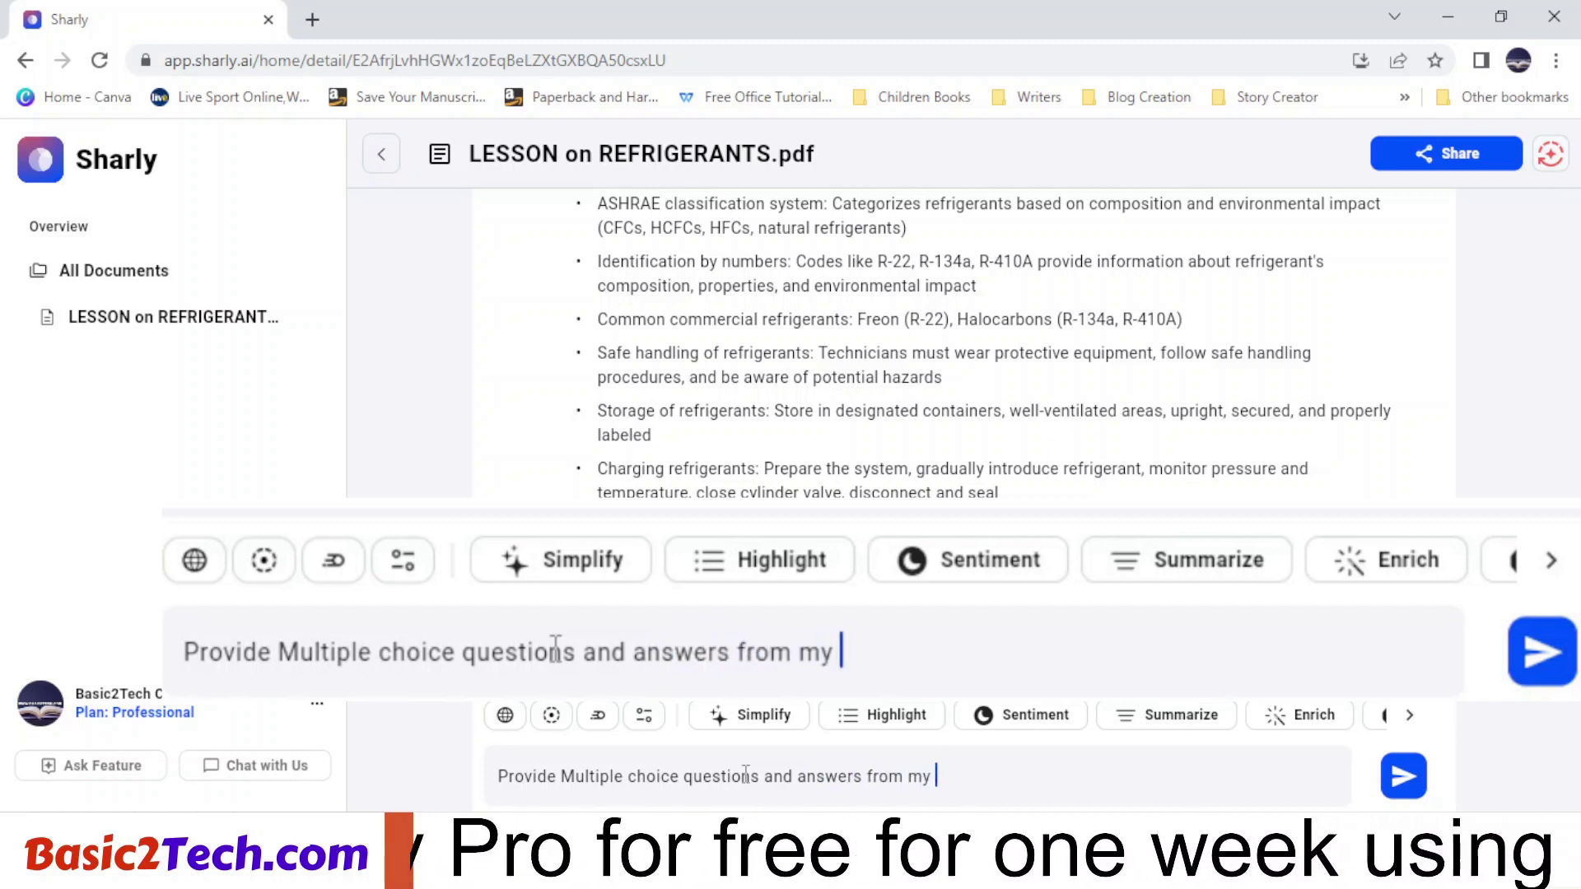
{"action": "type", "text": "documne"}
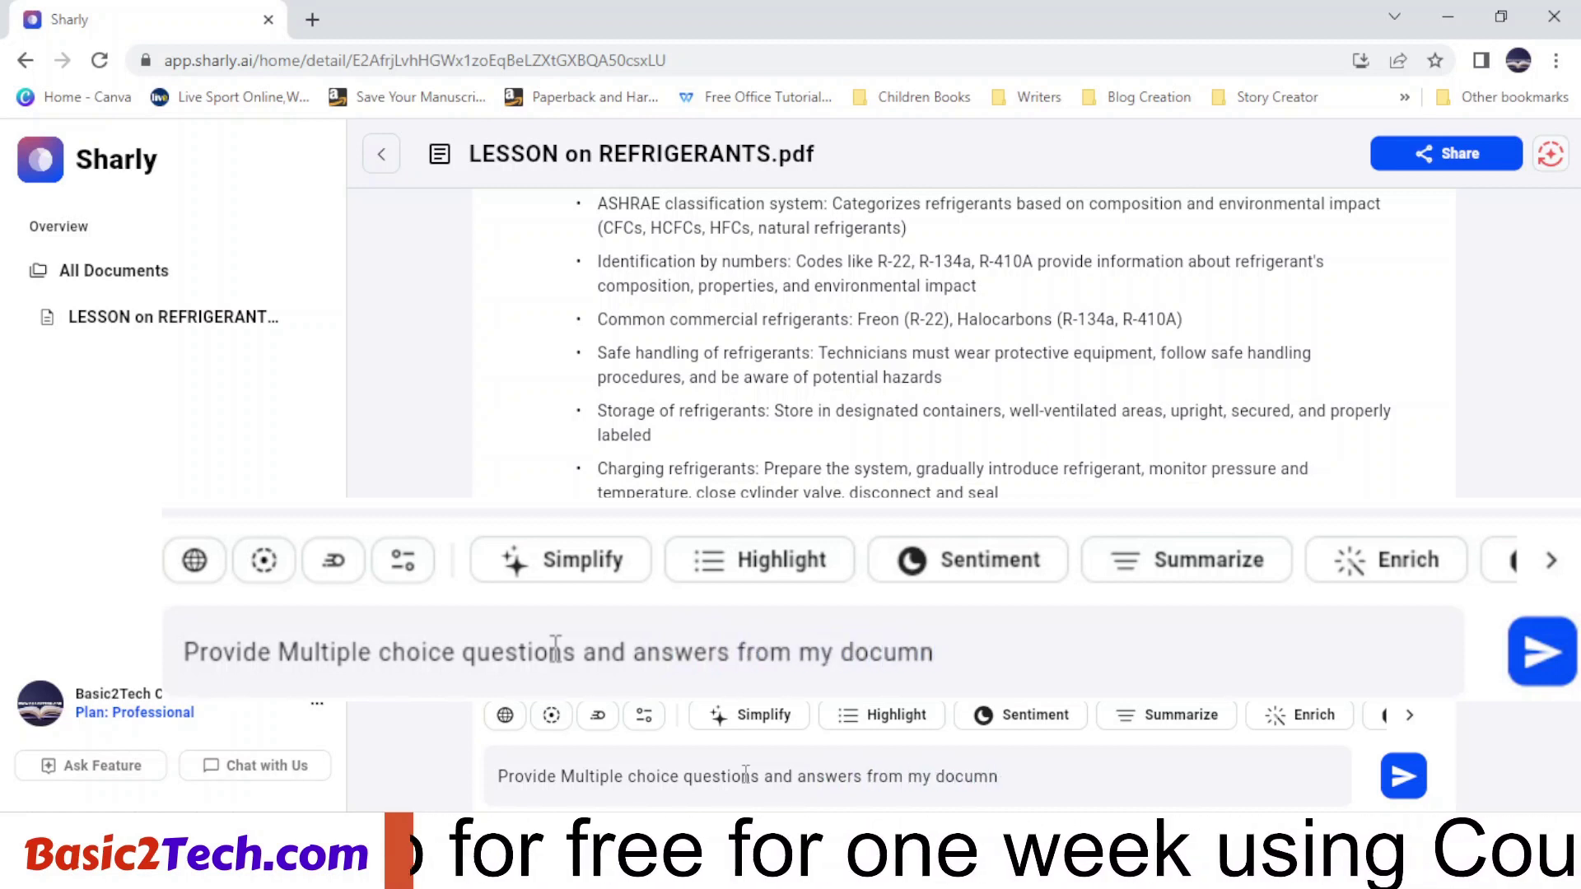
{"action": "key", "text": "BackSpace"}
{"action": "key", "text": "BackSpace"}
{"action": "type", "text": "ents"}
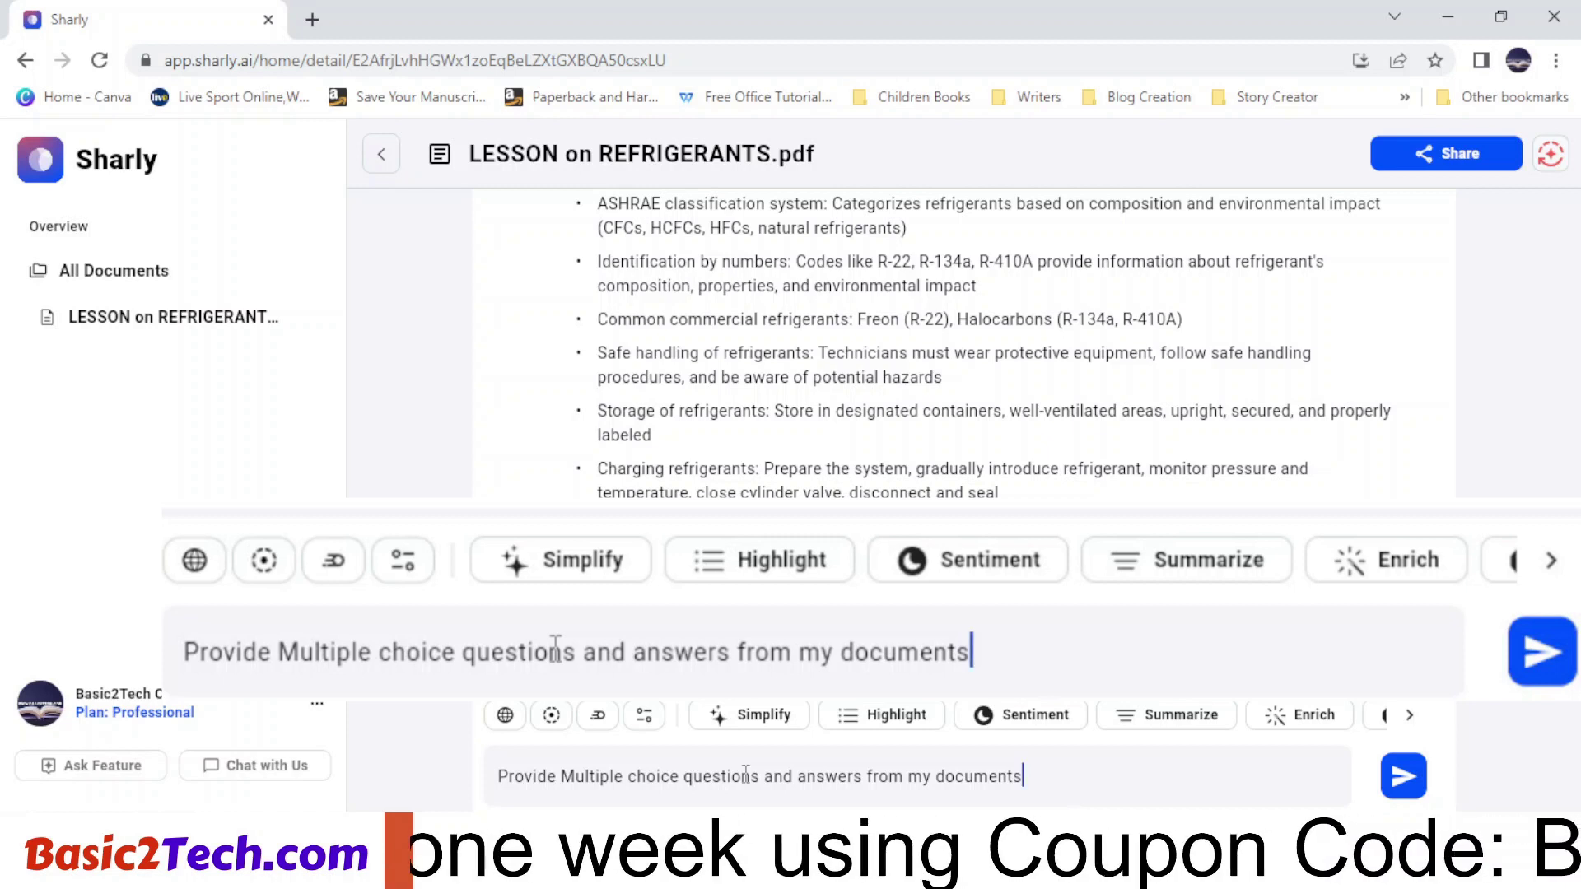
Insert the number 10 before "Multiple choice questions" in the prompt and send it
{"action": "left_click", "coordinate": [561, 776]}
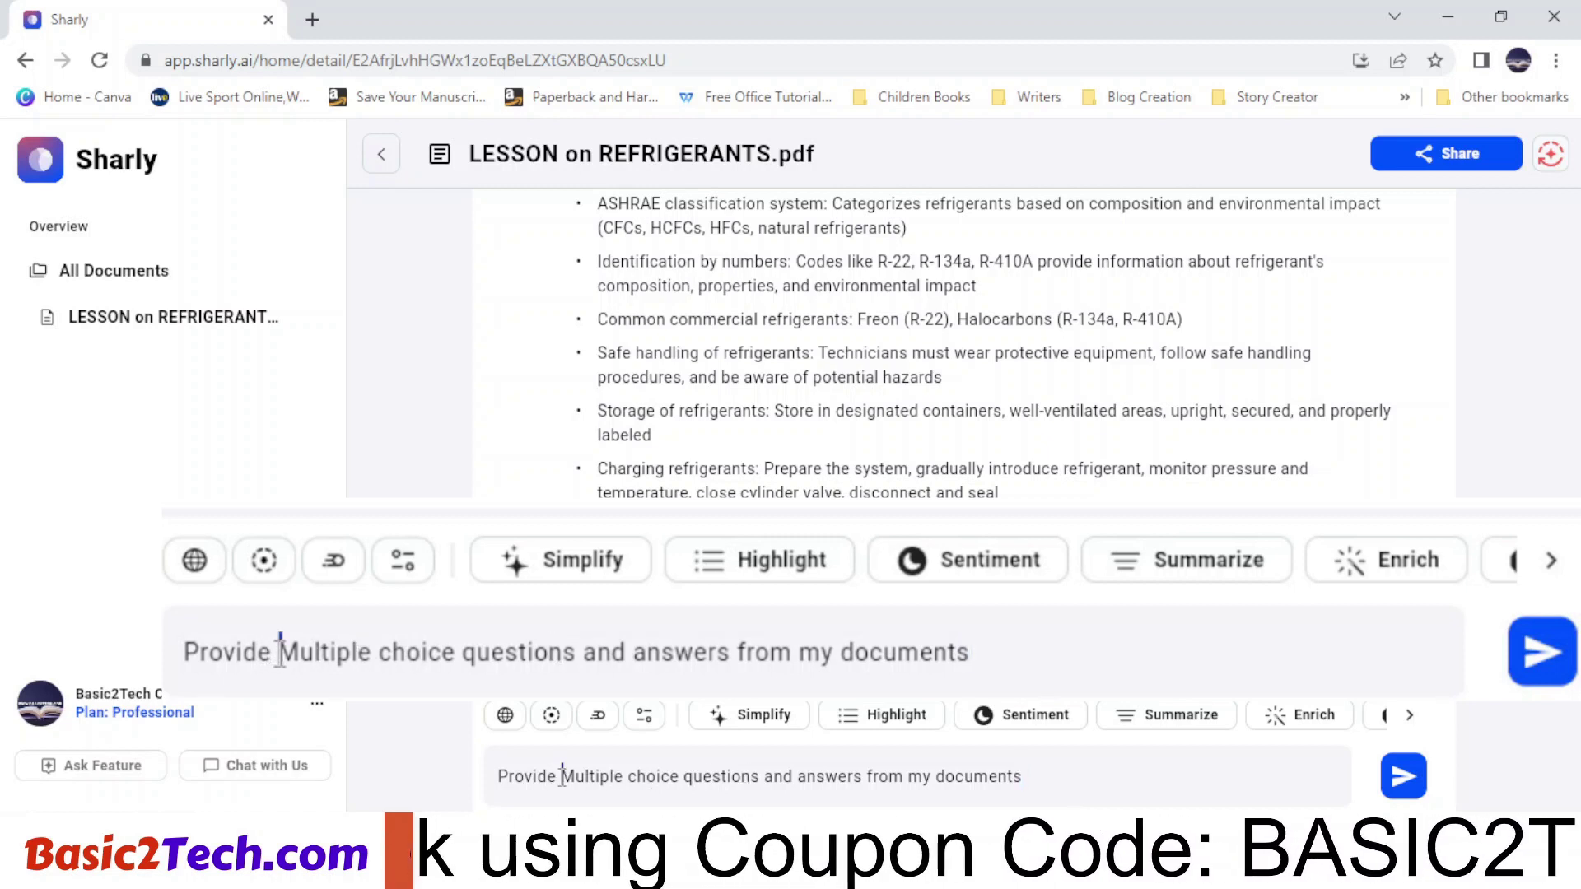
{"action": "type", "text": "10"}
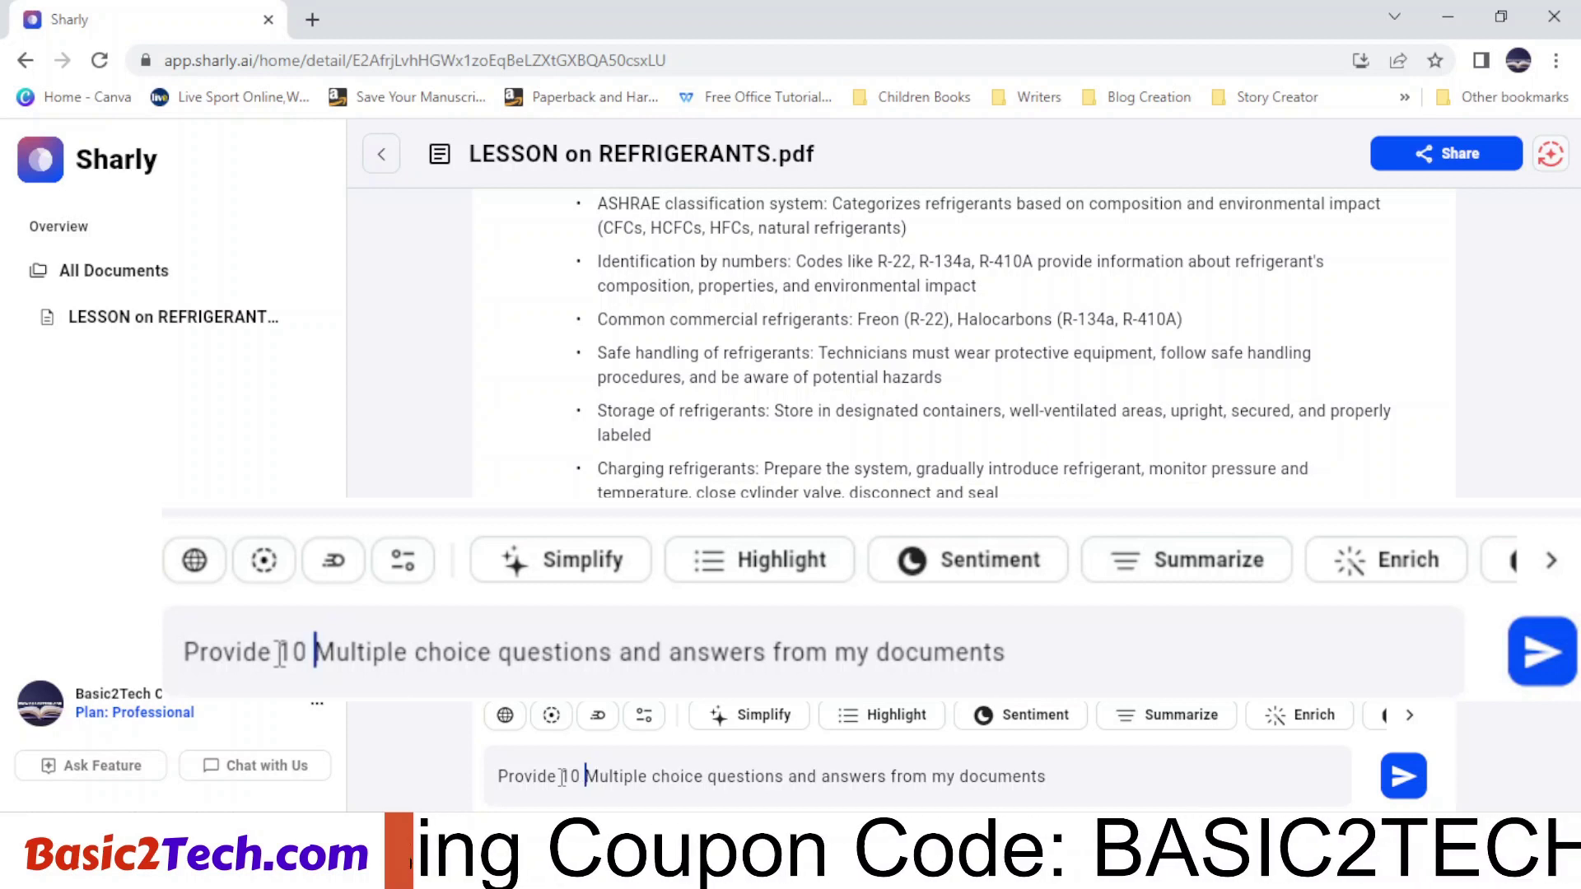
{"action": "left_click", "coordinate": [1403, 778]}
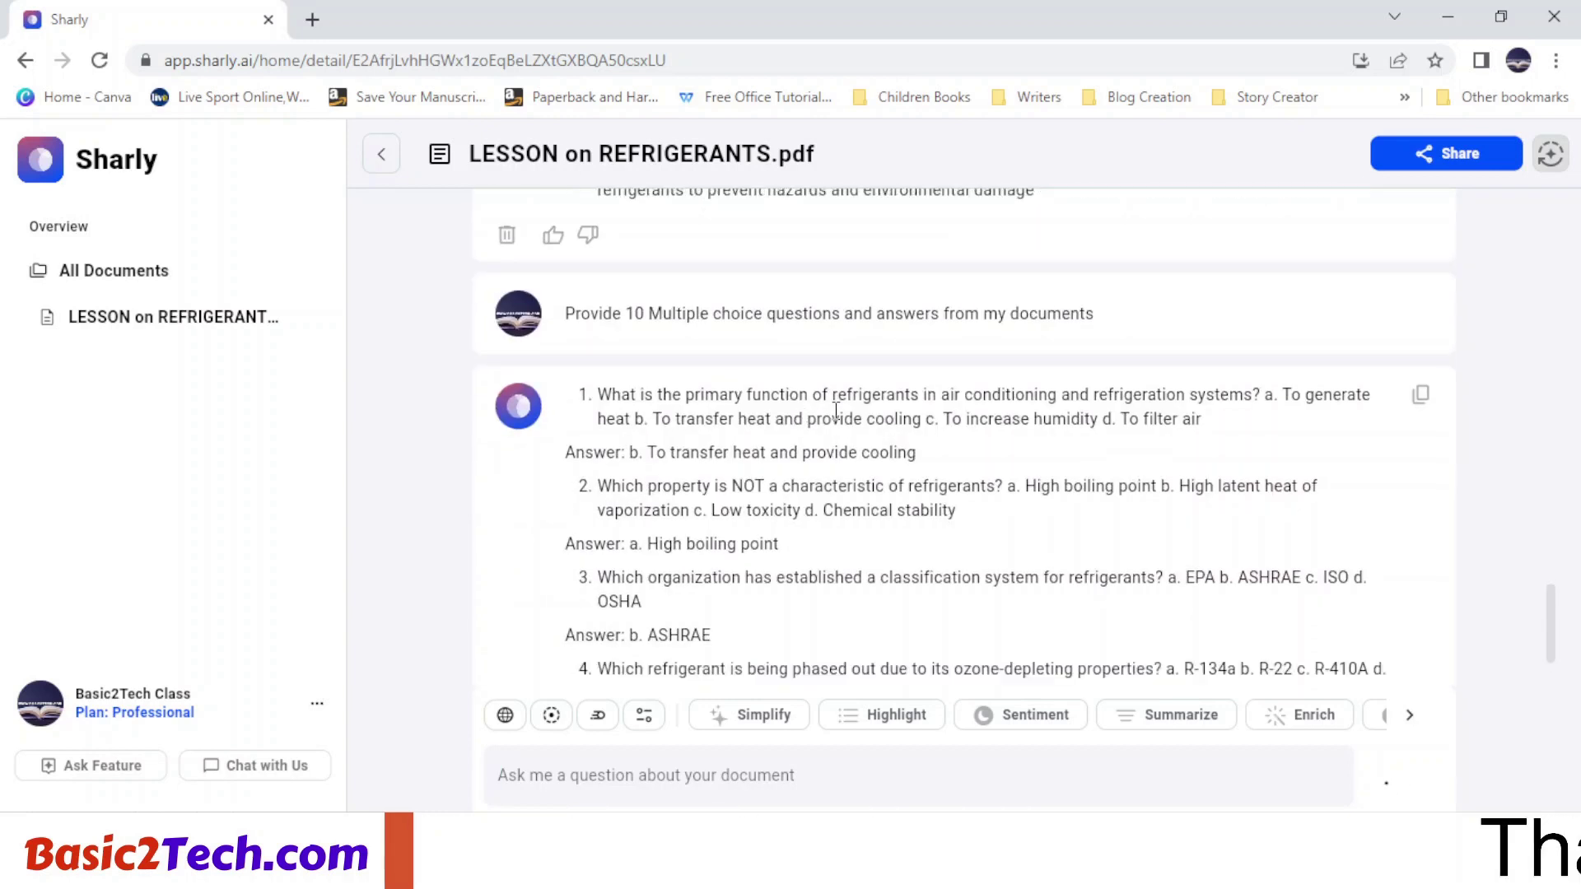
Read through the generated multiple choice questions on refrigerants and their answers, and return to the start of the reply
{"action": "scroll", "coordinate": [831, 412], "scroll_direction": "down", "scroll_amount": 1}
{"action": "scroll", "coordinate": [837, 321], "scroll_direction": "down", "scroll_amount": 1}
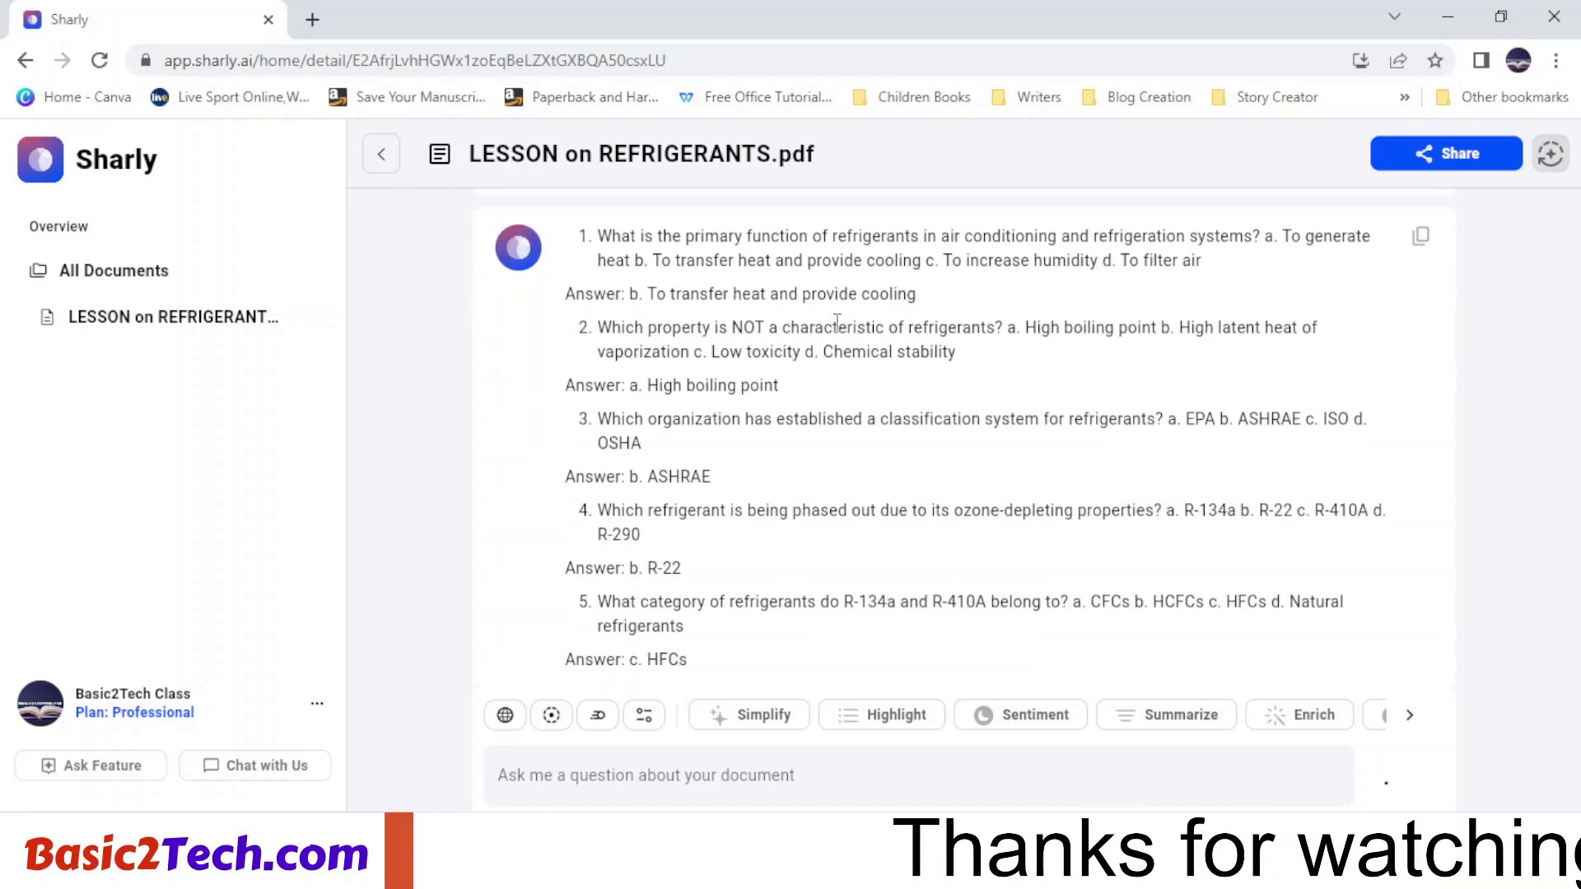
{"action": "scroll", "coordinate": [837, 322], "scroll_direction": "down", "scroll_amount": 5}
{"action": "scroll", "coordinate": [791, 387], "scroll_direction": "up", "scroll_amount": 6}
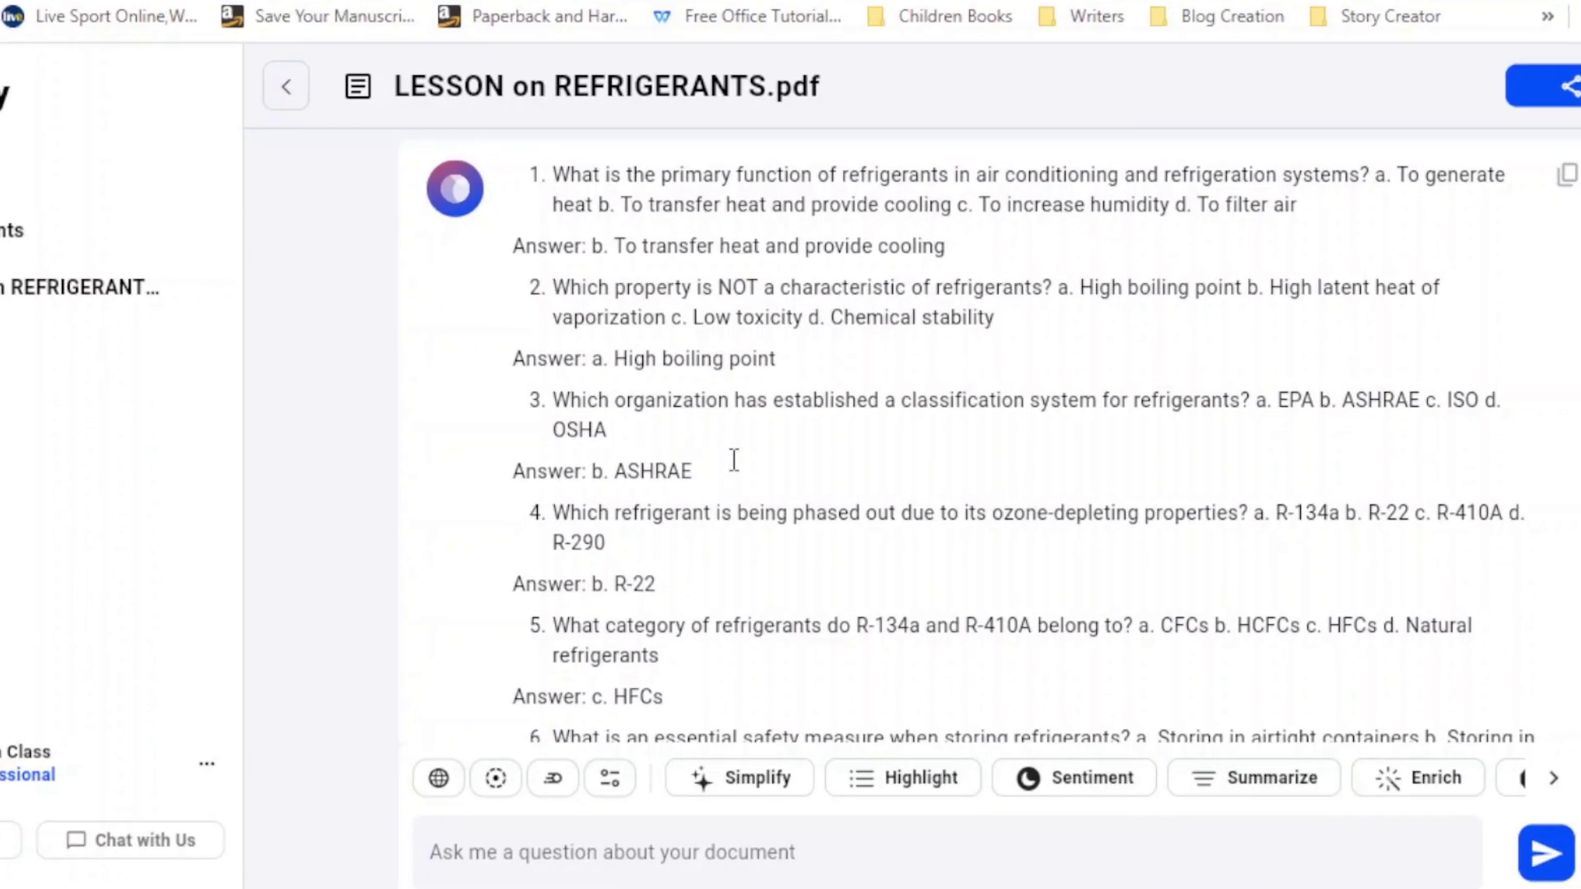
{"action": "scroll", "coordinate": [726, 461], "scroll_direction": "down", "scroll_amount": 3}
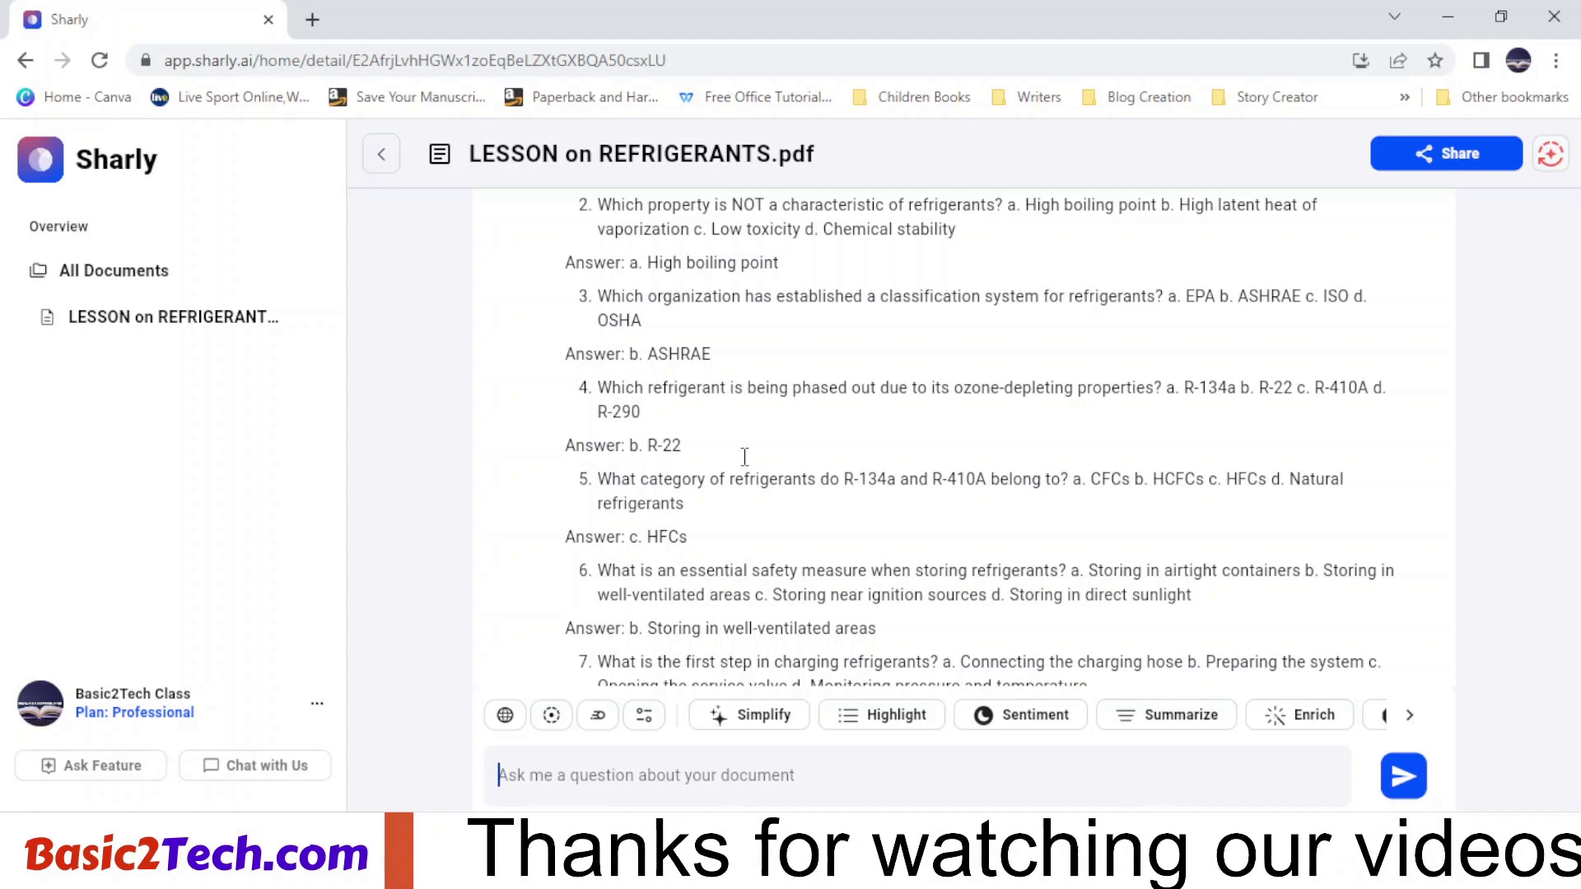
{"action": "scroll", "coordinate": [745, 457], "scroll_direction": "up", "scroll_amount": 2}
{"action": "scroll", "coordinate": [745, 458], "scroll_direction": "down", "scroll_amount": 2}
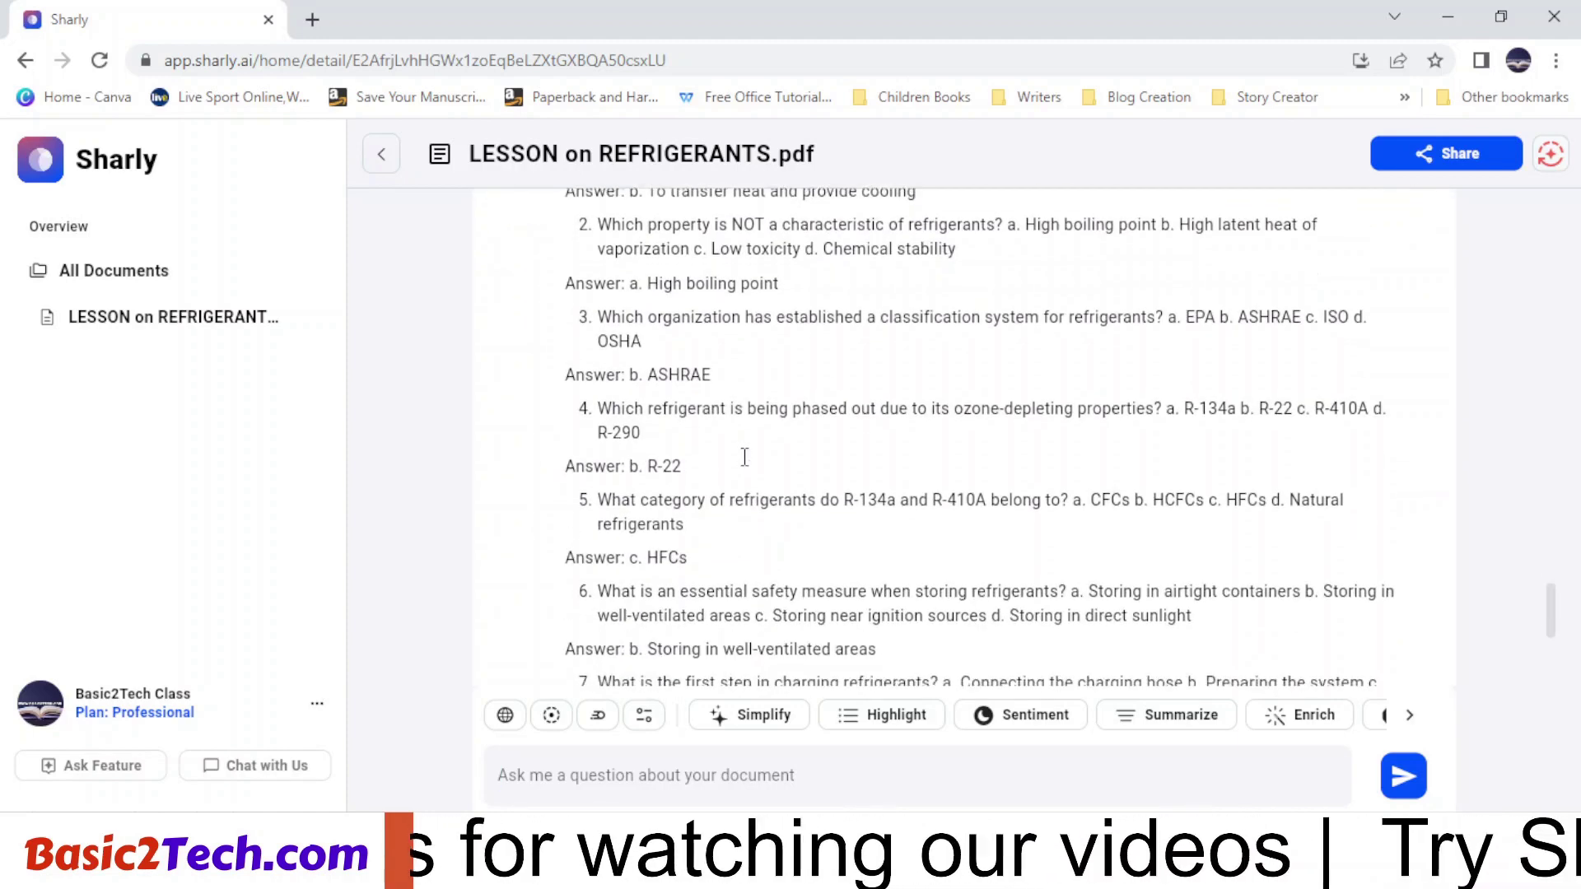
{"action": "scroll", "coordinate": [745, 457], "scroll_direction": "down", "scroll_amount": 1}
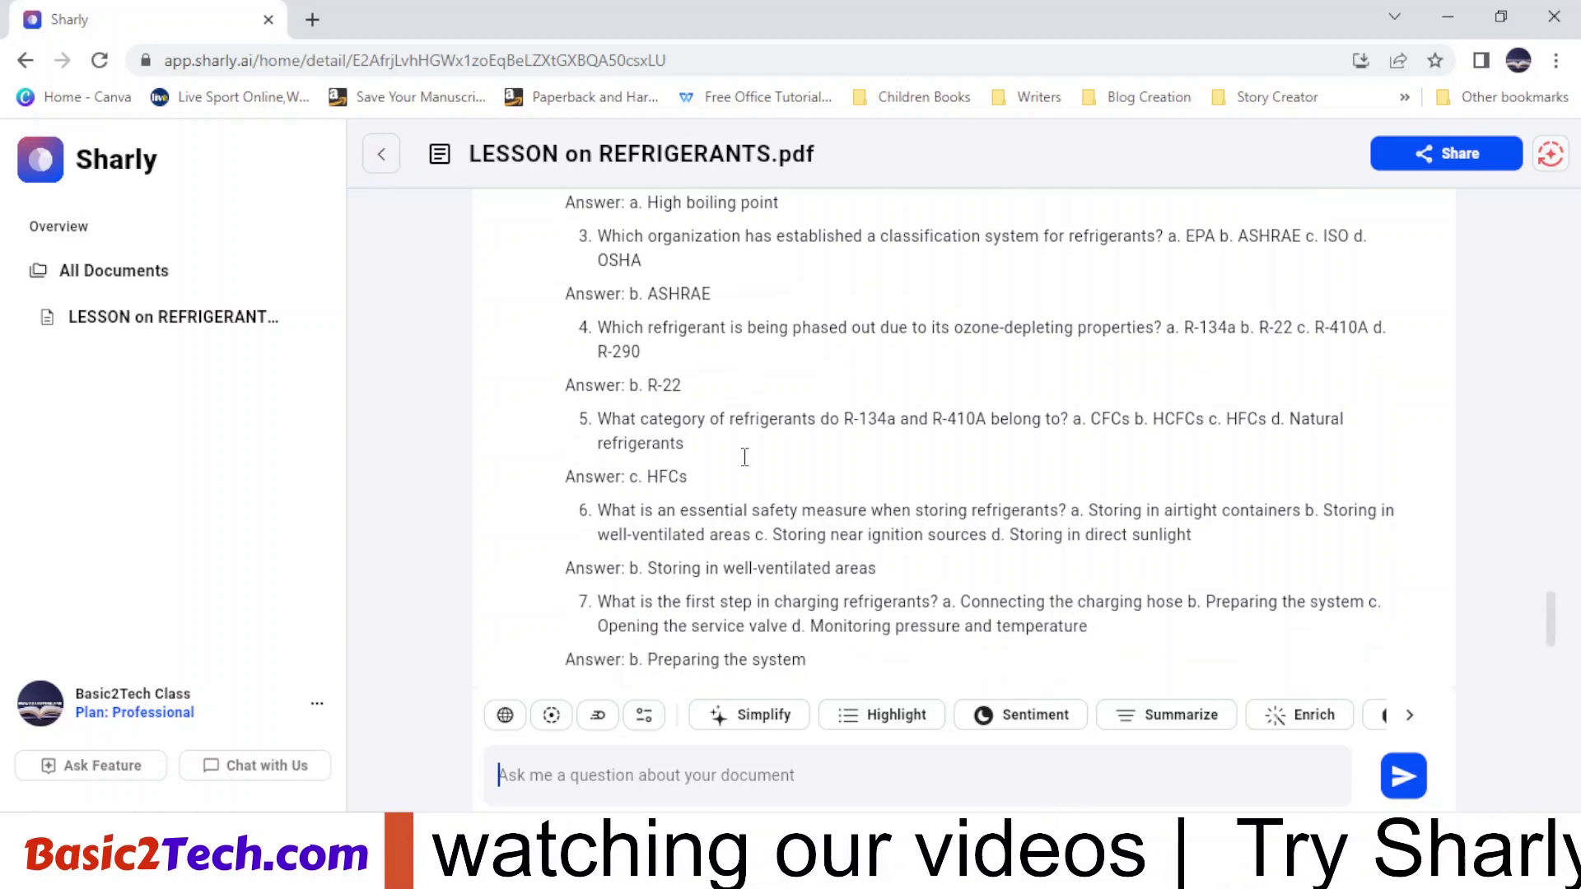
{"action": "scroll", "coordinate": [745, 458], "scroll_direction": "up", "scroll_amount": 5}
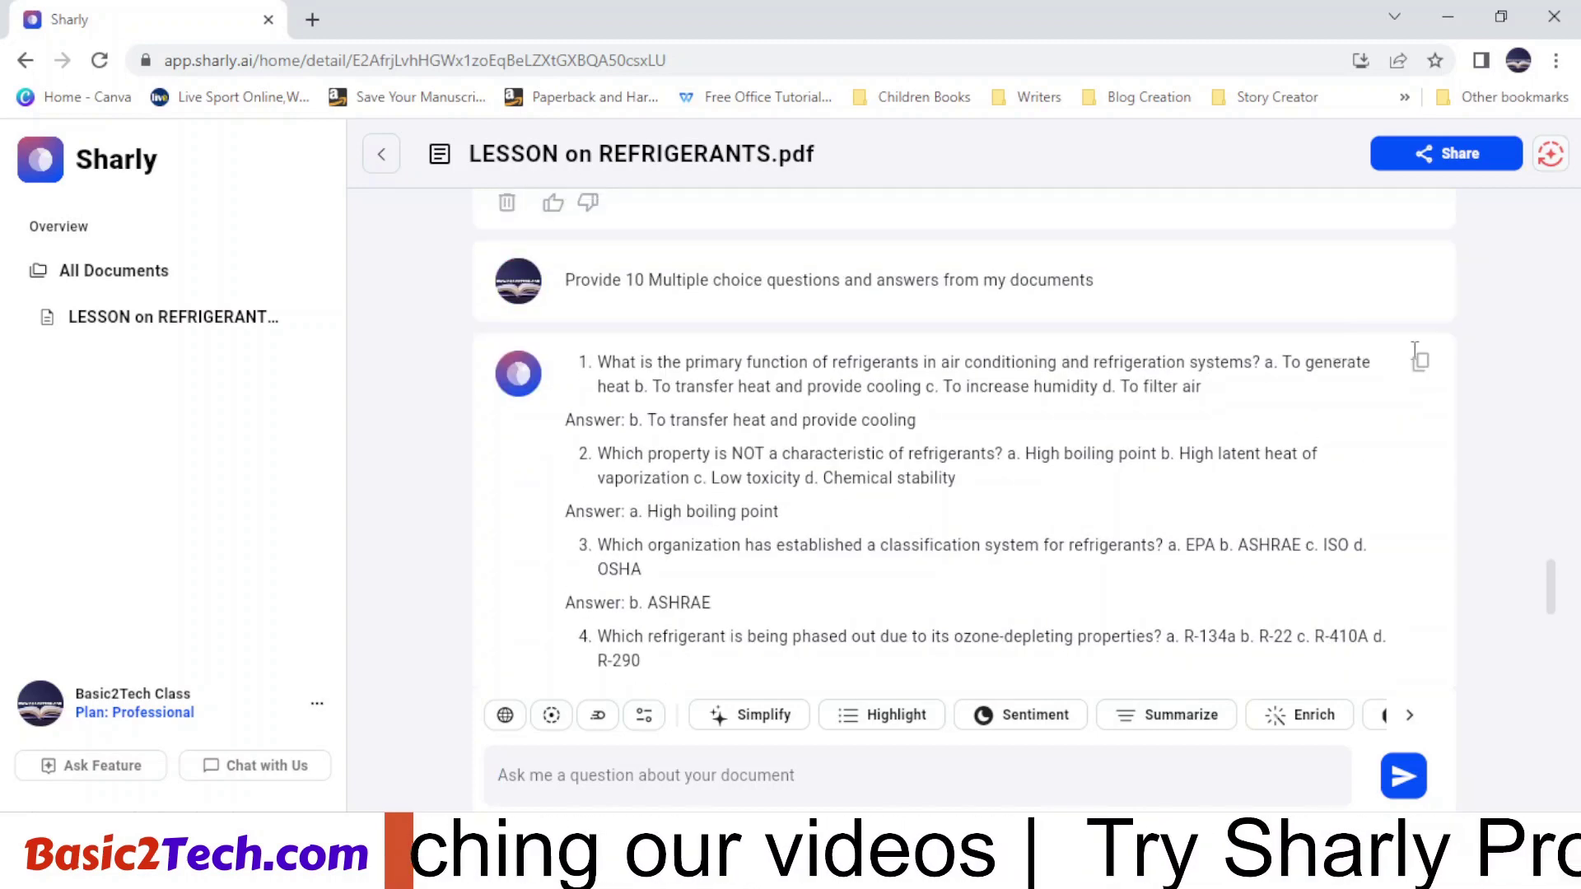